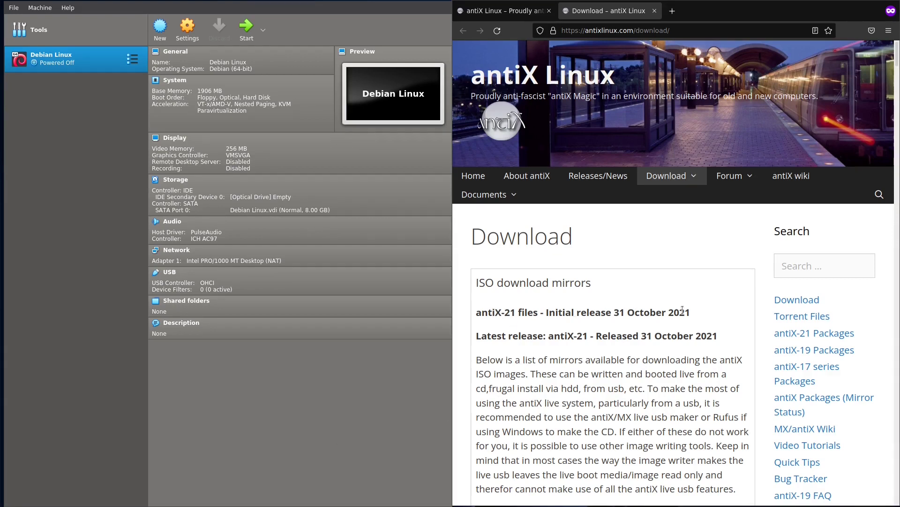
- Start a new VM named antix64 with type Linux and version Debian (64-bit)
{"action": "left_click_drag", "start_coordinate": [692, 312], "coordinate": [474, 312]}
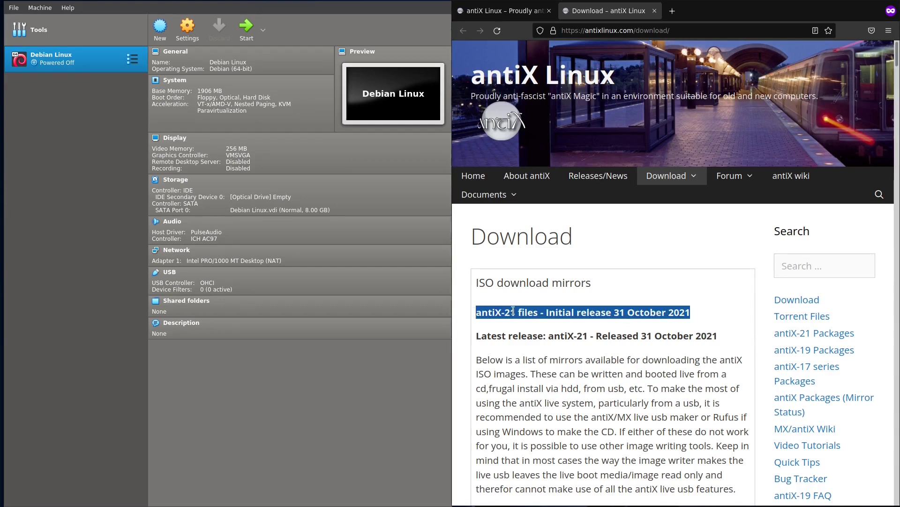
{"action": "left_click", "coordinate": [594, 346]}
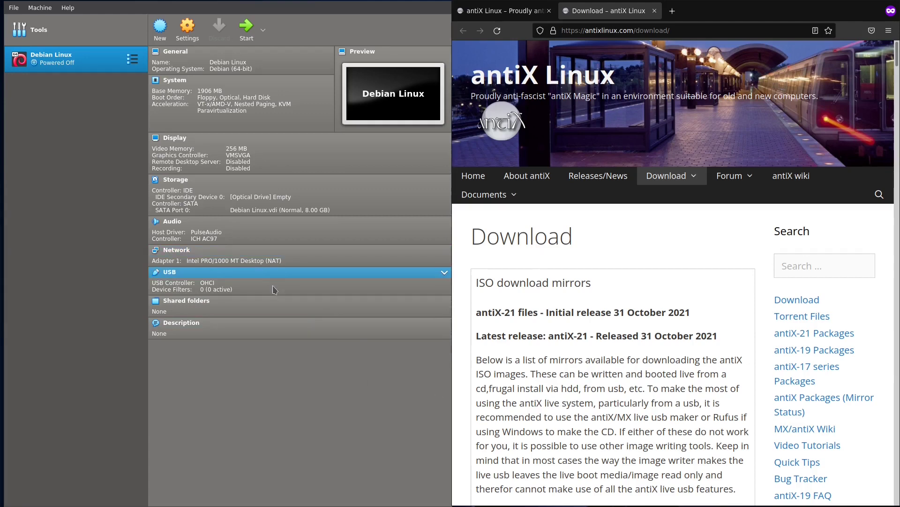
{"action": "left_click", "coordinate": [160, 35]}
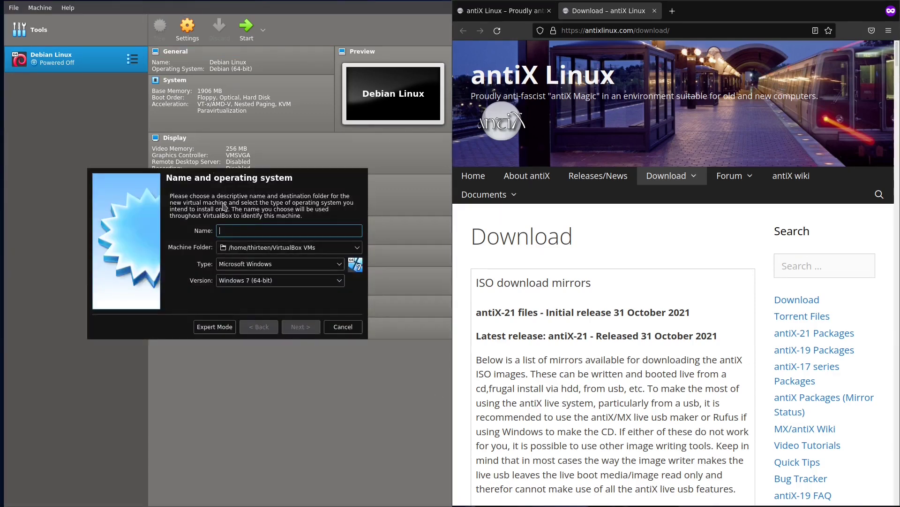
{"action": "type", "text": "antix"}
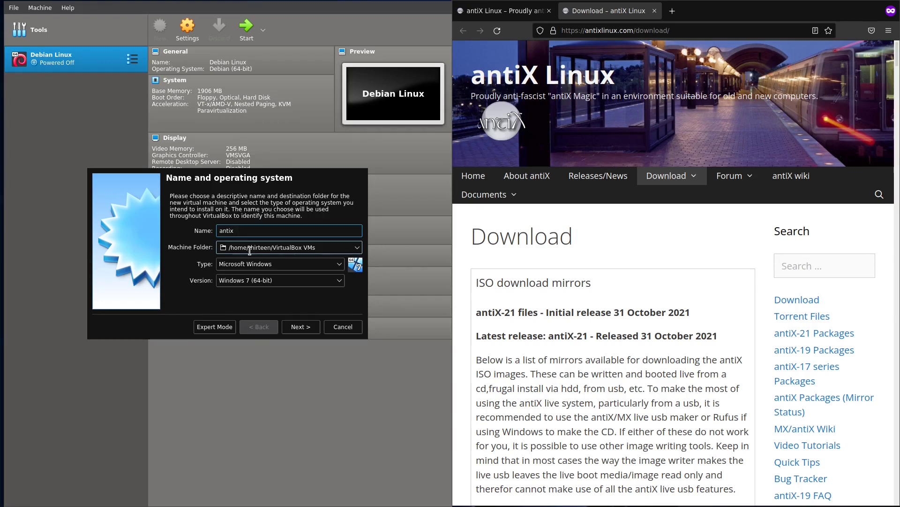
{"action": "type", "text": "64"}
{"action": "left_click", "coordinate": [274, 264]}
{"action": "left_click", "coordinate": [276, 283]}
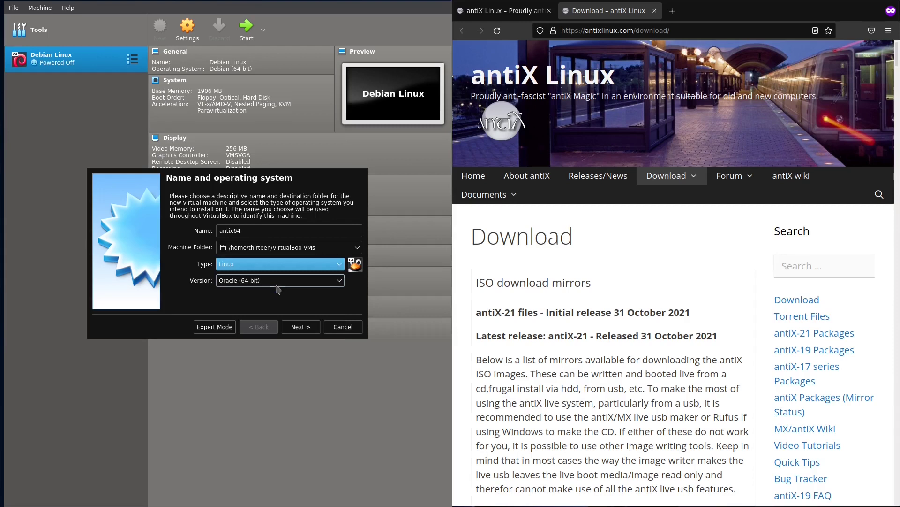
{"action": "left_click", "coordinate": [277, 282]}
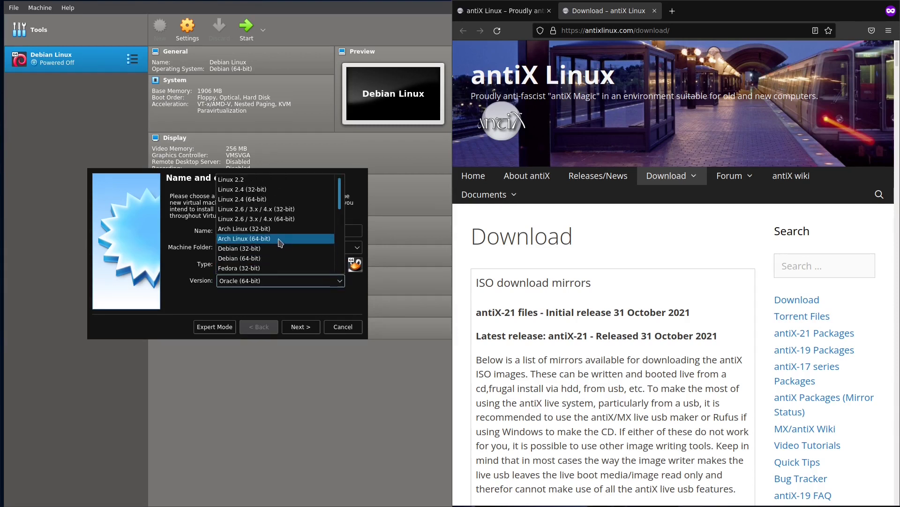
{"action": "scroll", "coordinate": [280, 242], "scroll_direction": "down", "scroll_amount": 3}
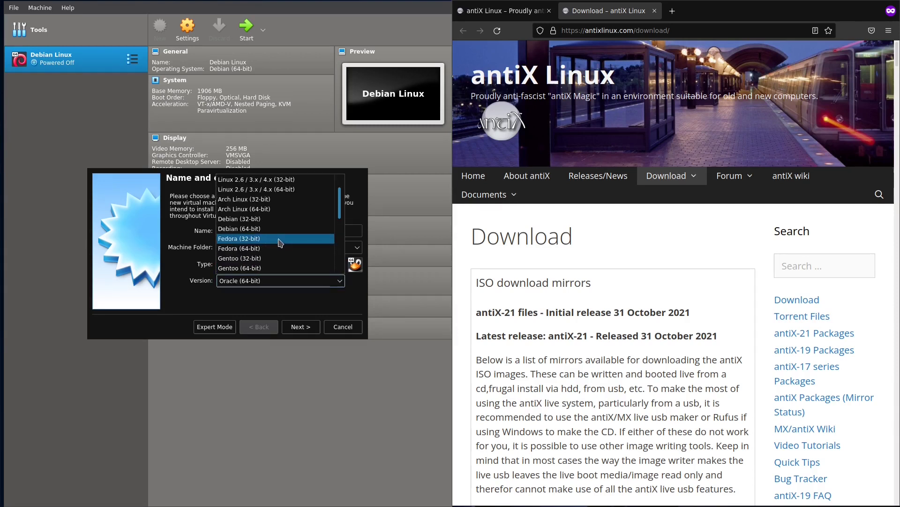
{"action": "left_click", "coordinate": [275, 229]}
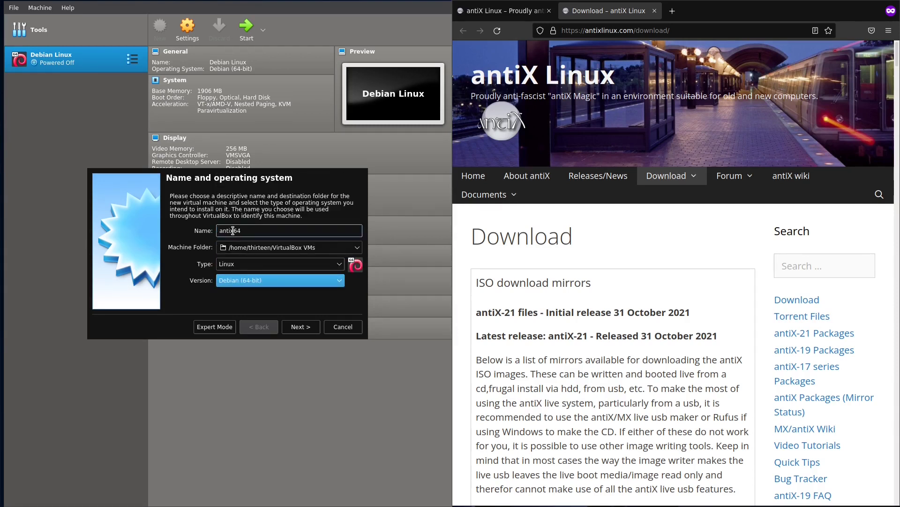
- Give it 1024 MB memory and a new 8 GB VDI disk, then create it
{"action": "left_click", "coordinate": [305, 328]}
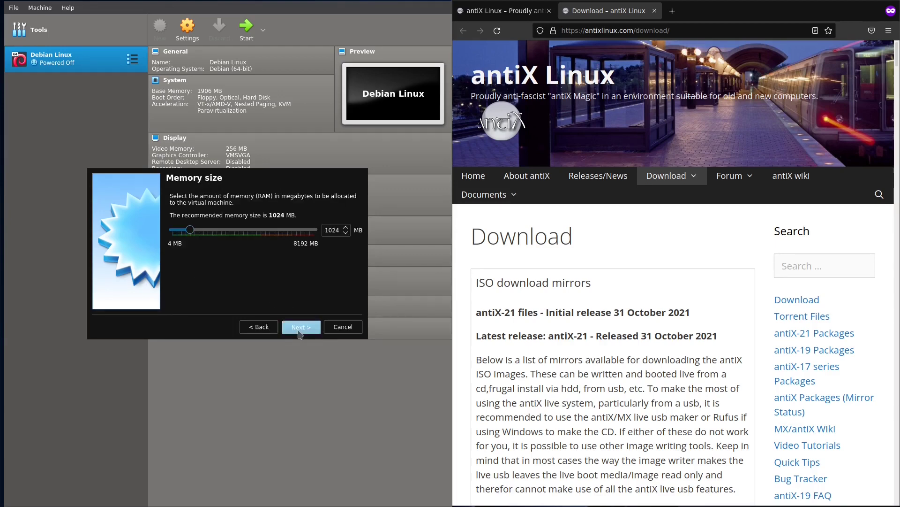
{"action": "left_click", "coordinate": [299, 328]}
{"action": "left_click", "coordinate": [298, 326]}
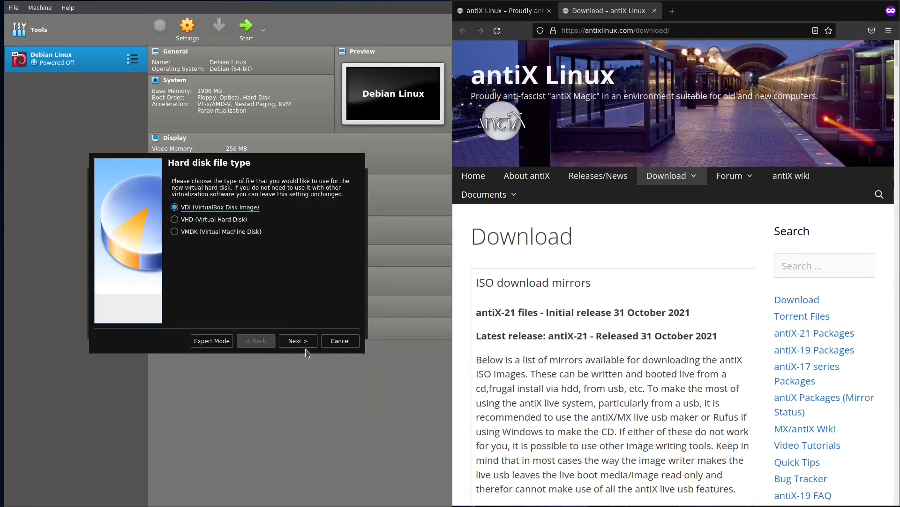
{"action": "left_click", "coordinate": [303, 343]}
{"action": "left_click", "coordinate": [296, 342]}
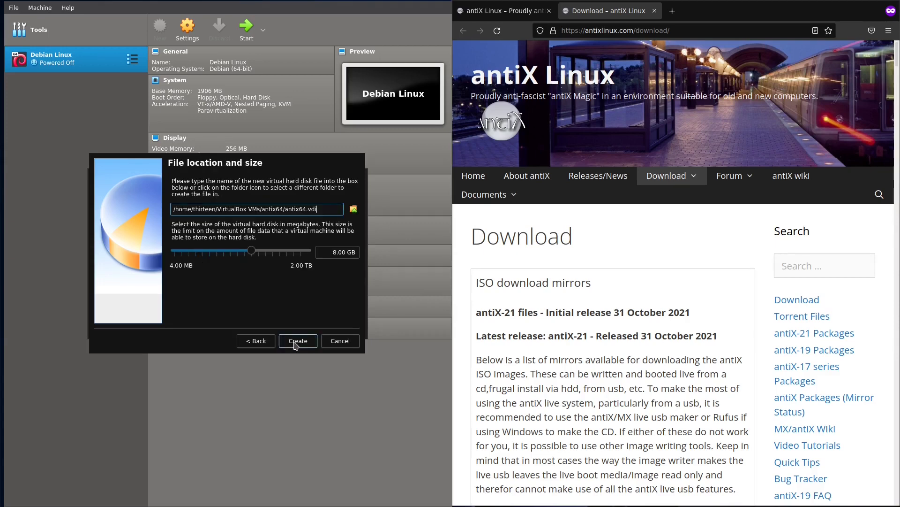
{"action": "left_click", "coordinate": [296, 342]}
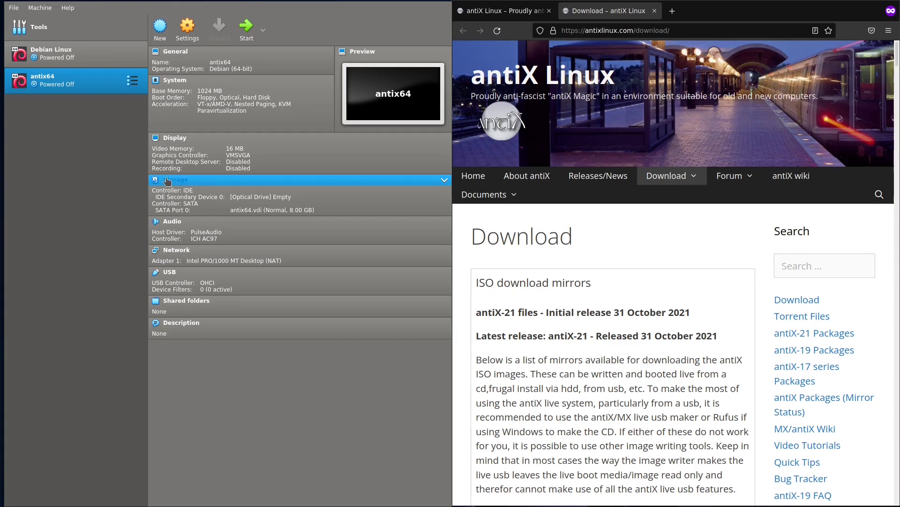
- Start antix64 with antiX-21_x64-base.iso from Downloads added as its start-up disk
{"action": "left_click", "coordinate": [247, 29]}
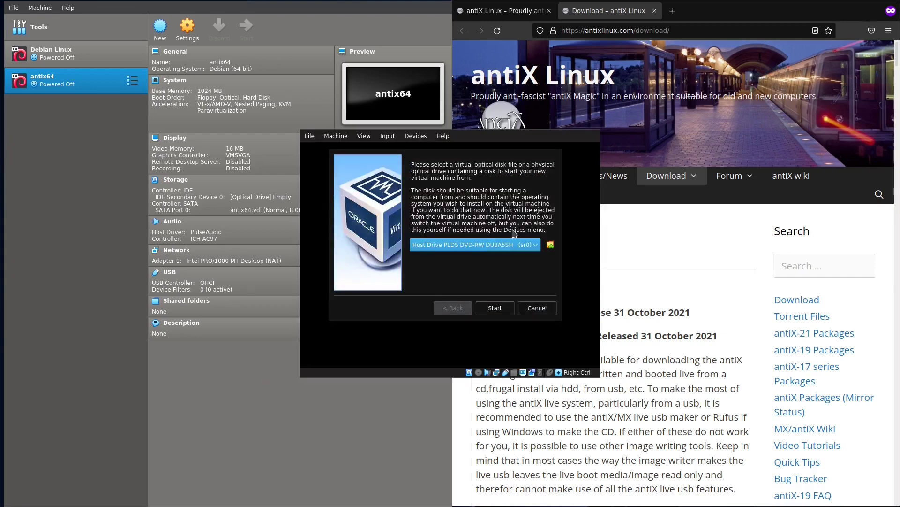
{"action": "left_click", "coordinate": [550, 244]}
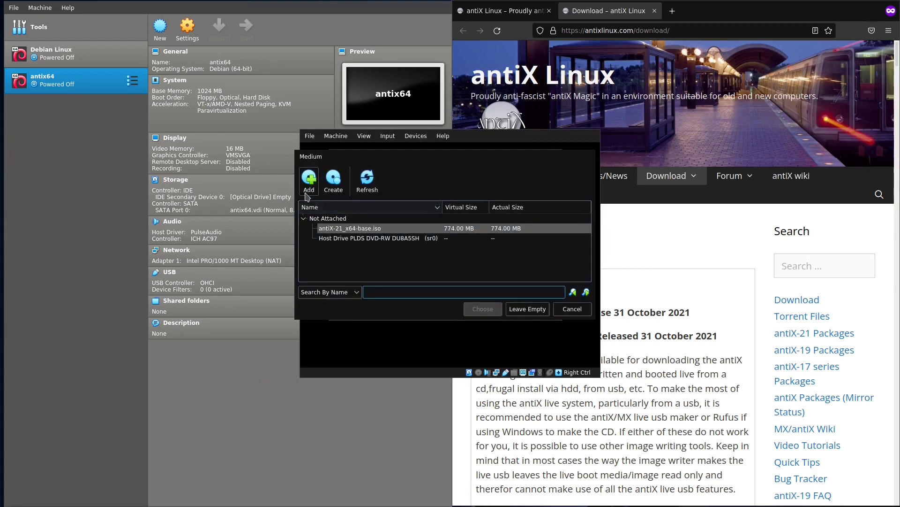
{"action": "left_click", "coordinate": [309, 181]}
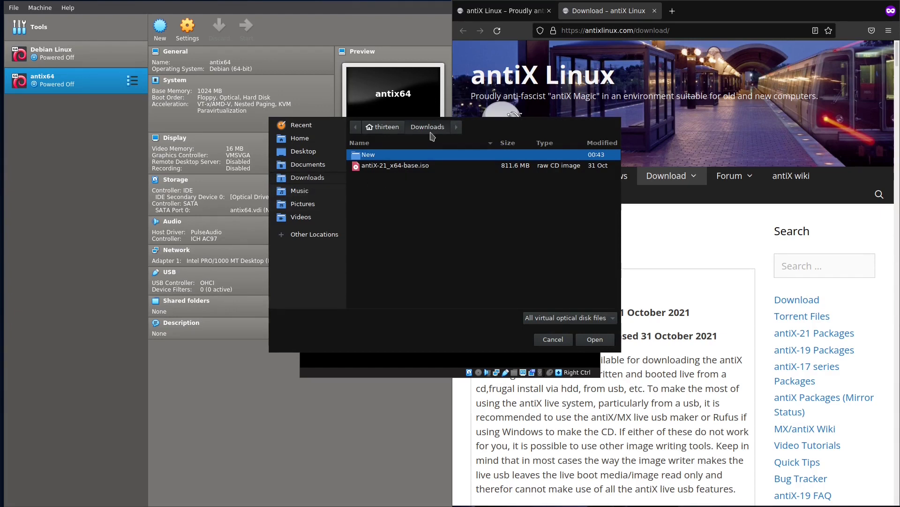
{"action": "left_click", "coordinate": [393, 171]}
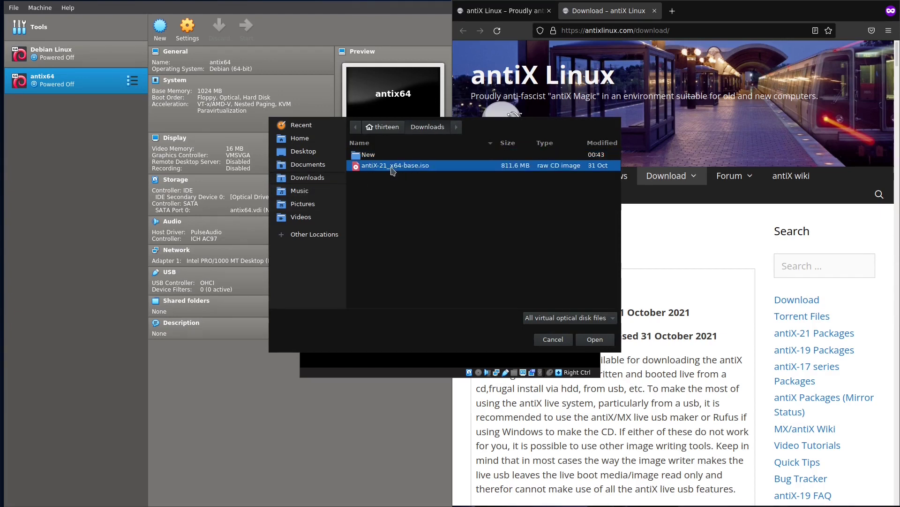
{"action": "left_click", "coordinate": [601, 341]}
{"action": "left_click", "coordinate": [486, 309]}
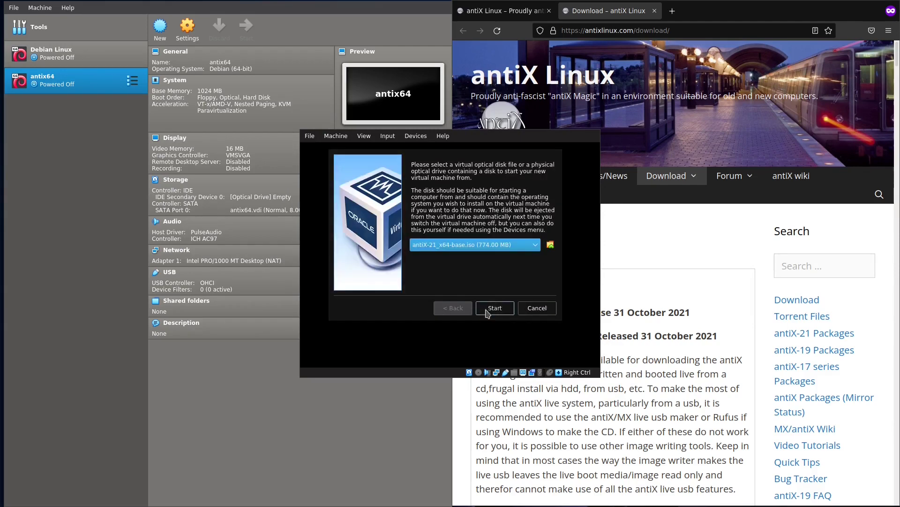
{"action": "left_click", "coordinate": [495, 308]}
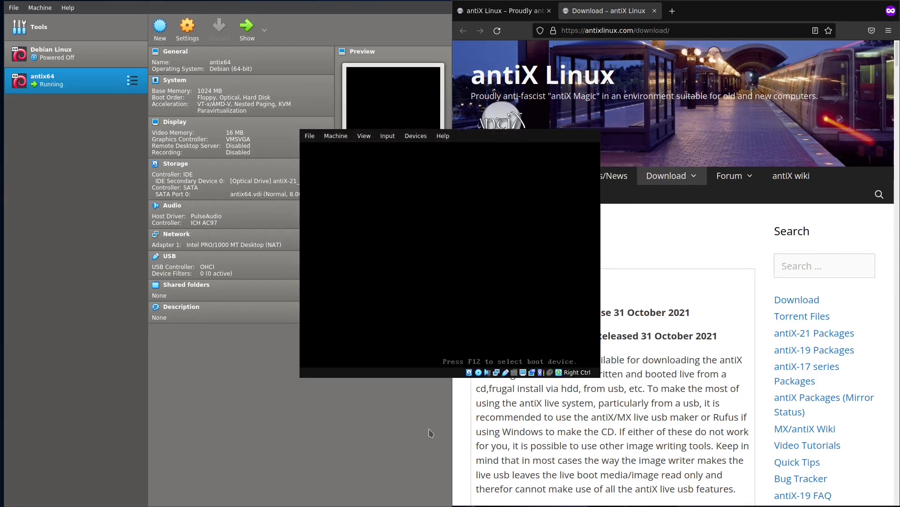
- Minimise Firefox and bring the VirtualBox window forward while antiX boots to its installer
{"action": "left_click", "coordinate": [879, 331]}
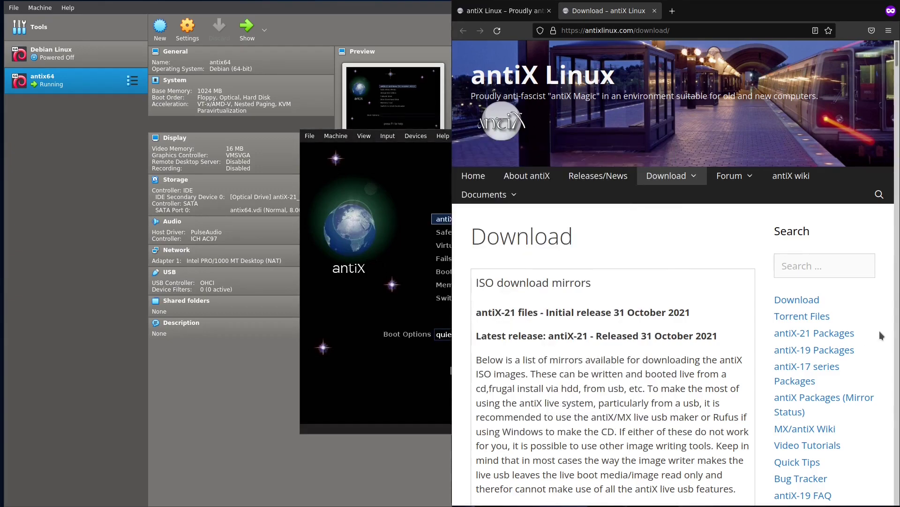
{"action": "left_click", "coordinate": [349, 309]}
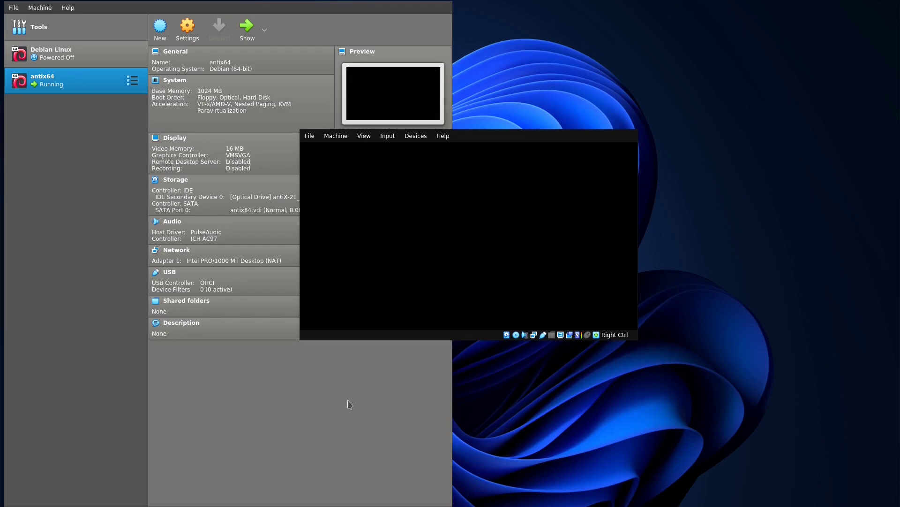
{"action": "left_click", "coordinate": [198, 441]}
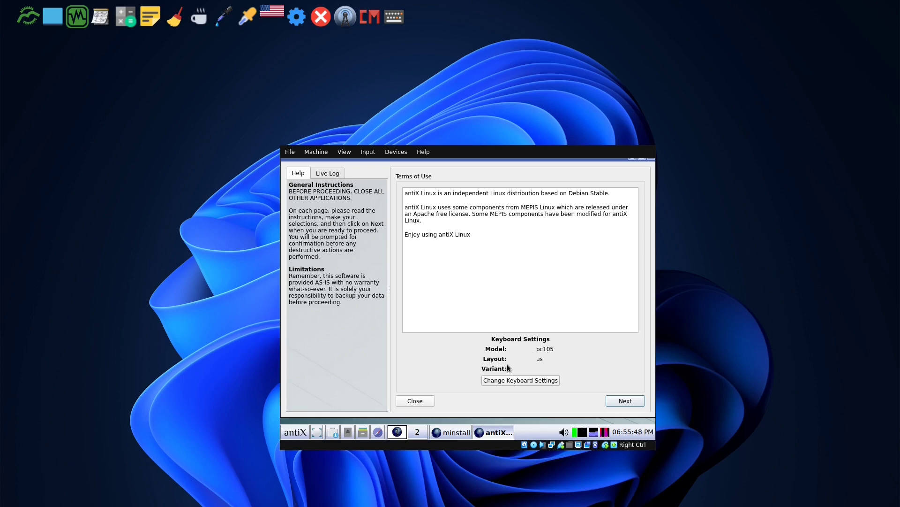
- Accept the terms, choose a regular install on the entire sda disk, and confirm formatting
{"action": "left_click", "coordinate": [625, 401]}
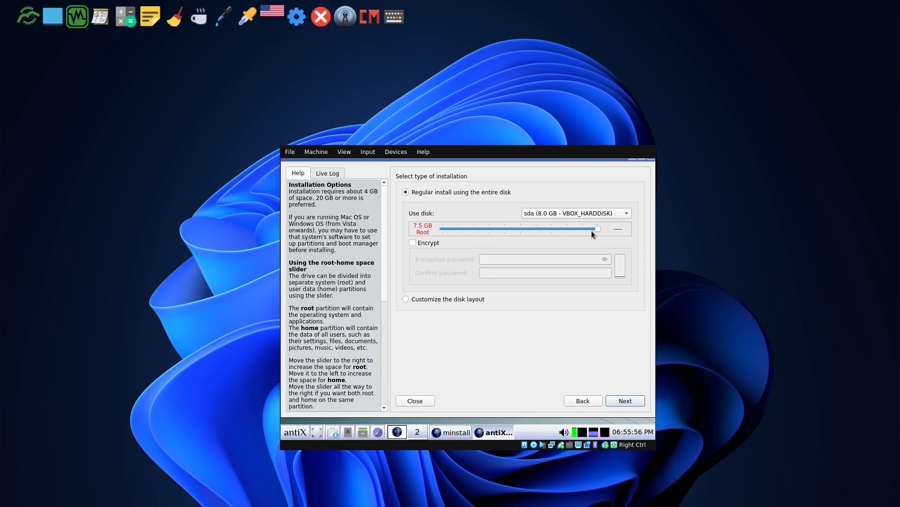
{"action": "left_click", "coordinate": [635, 400]}
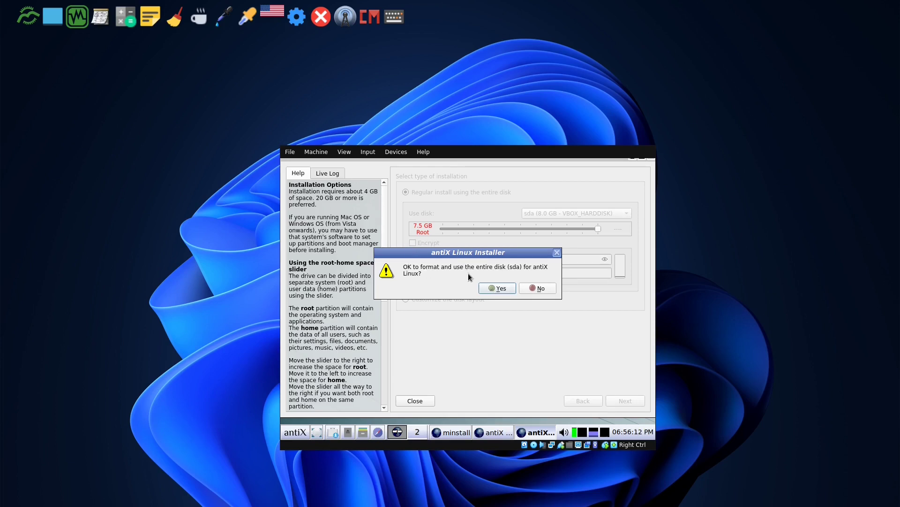
{"action": "left_click", "coordinate": [495, 288]}
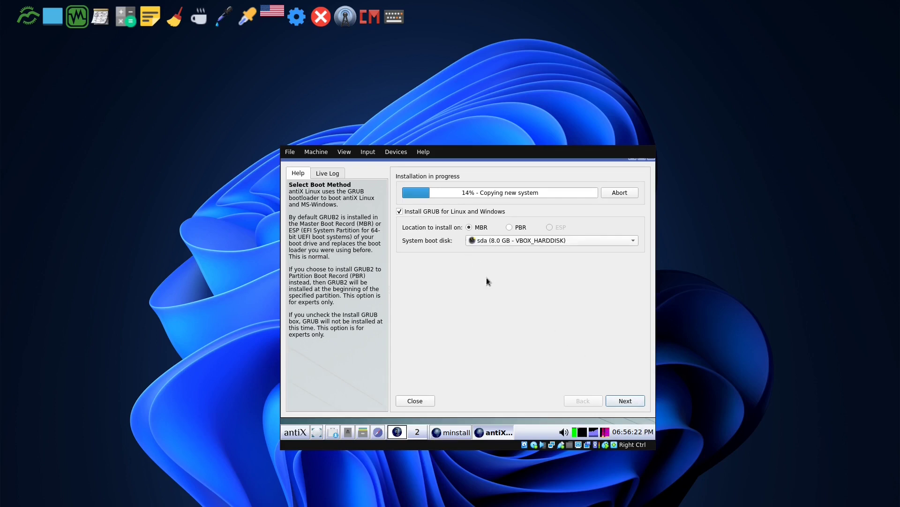
- Change the computer name from antix1 to 13minutes-home
{"action": "left_click", "coordinate": [624, 399]}
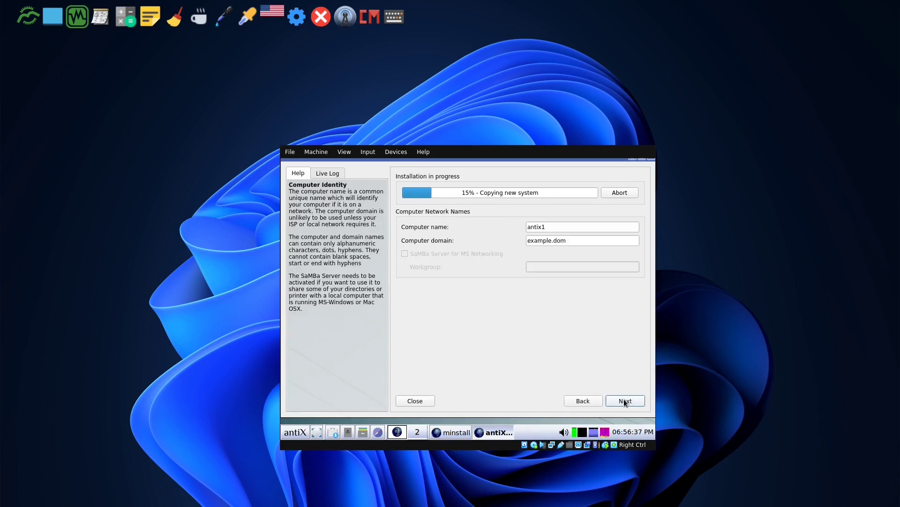
{"action": "left_click", "coordinate": [494, 226]}
{"action": "double_click", "coordinate": [495, 226]}
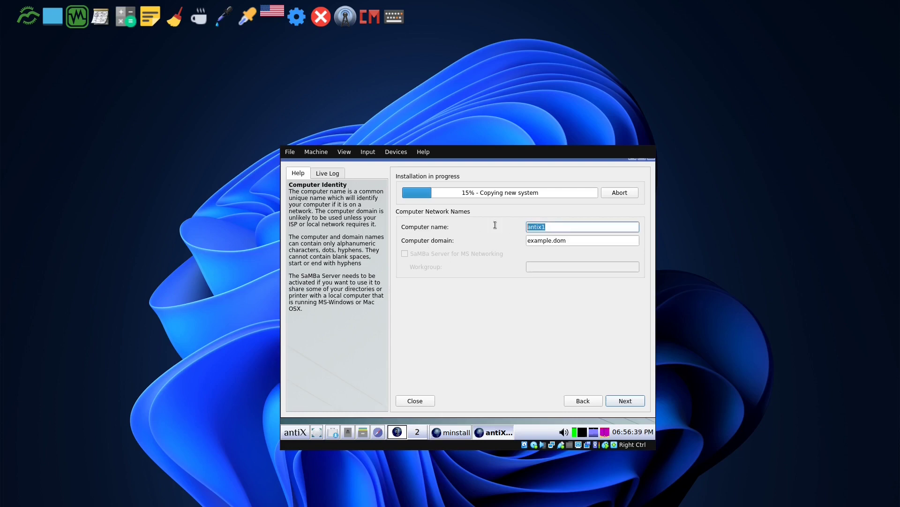
{"action": "type", "text": "13minutes-home"}
- Create default user antix, entering and confirming its password, then continue
{"action": "left_click", "coordinate": [620, 398]}
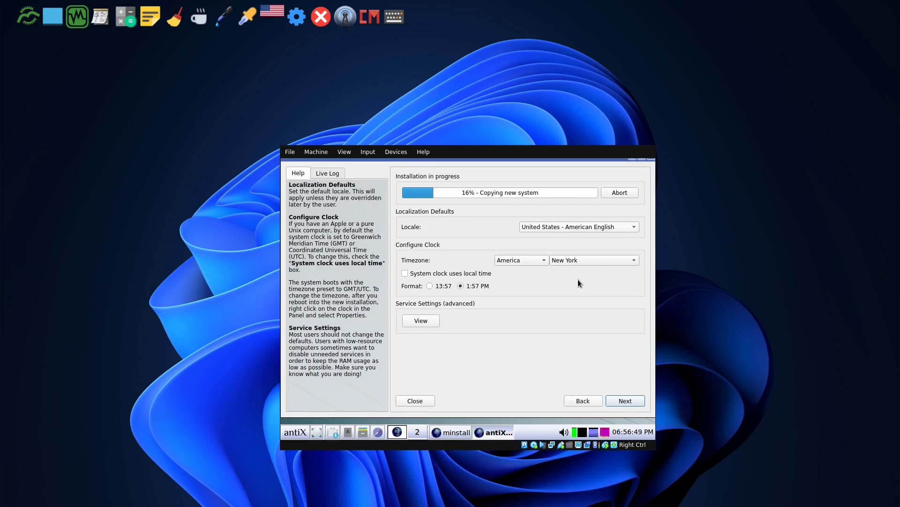
{"action": "left_click", "coordinate": [629, 398]}
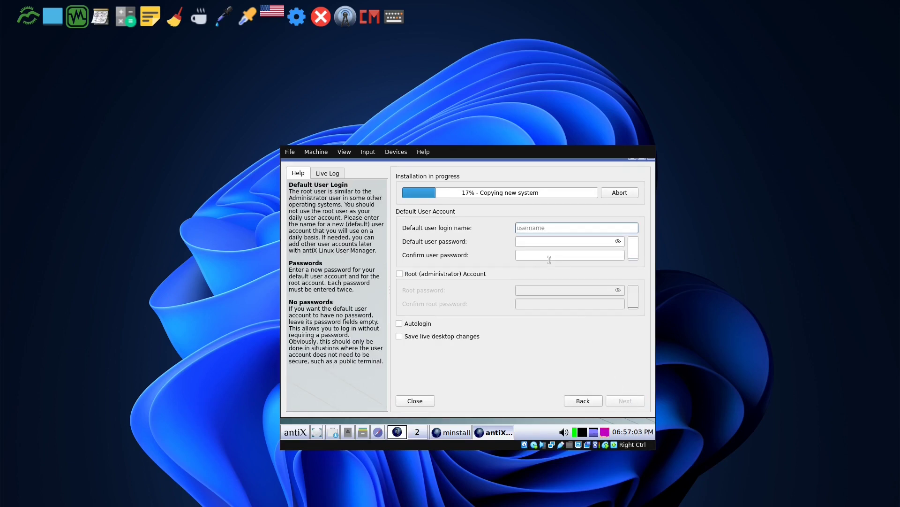
{"action": "type", "text": "antix"}
{"action": "key", "text": "Tab"}
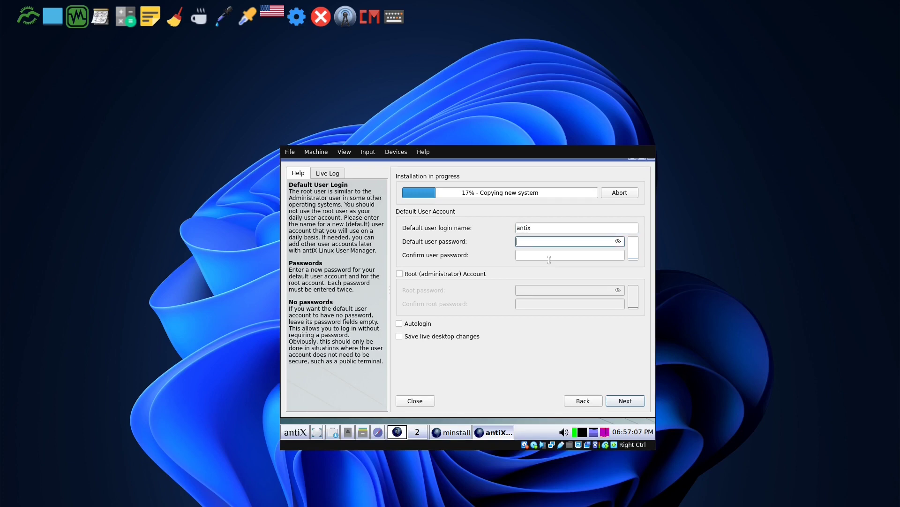
{"action": "type", "text": "123456"}
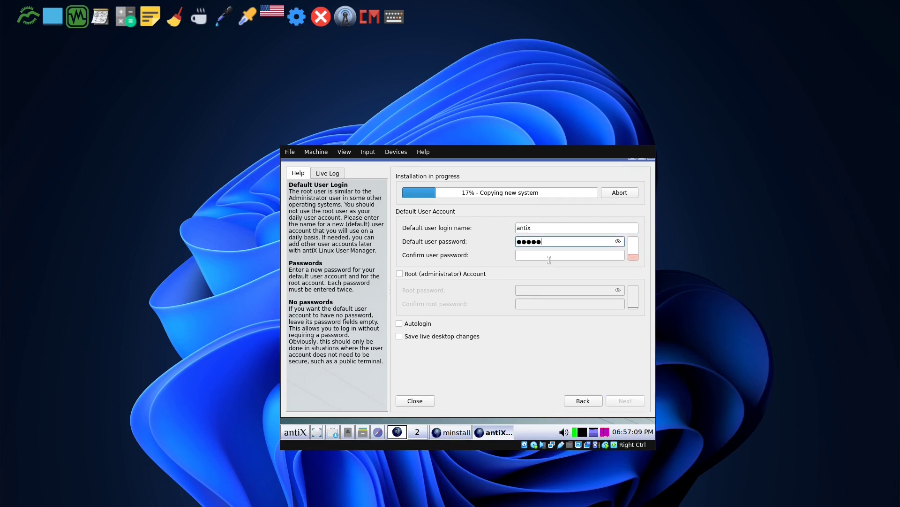
{"action": "key", "text": "Tab"}
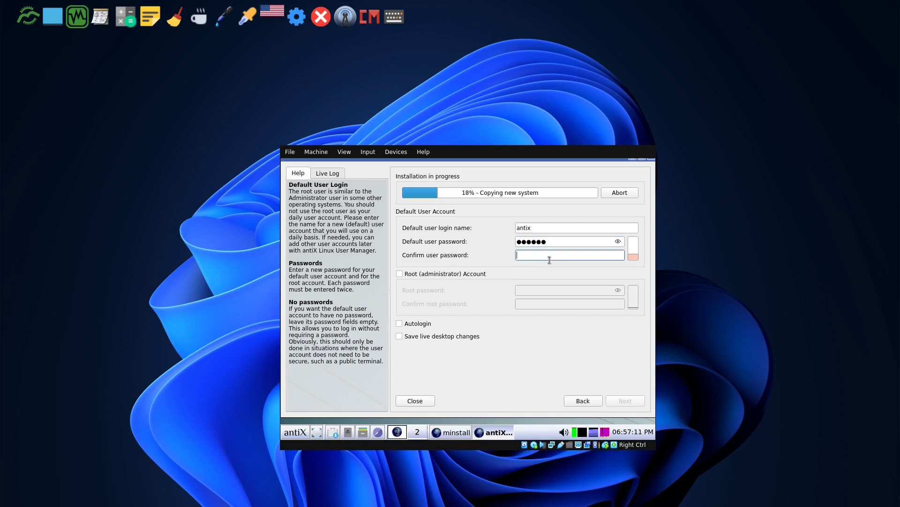
{"action": "type", "text": "123456"}
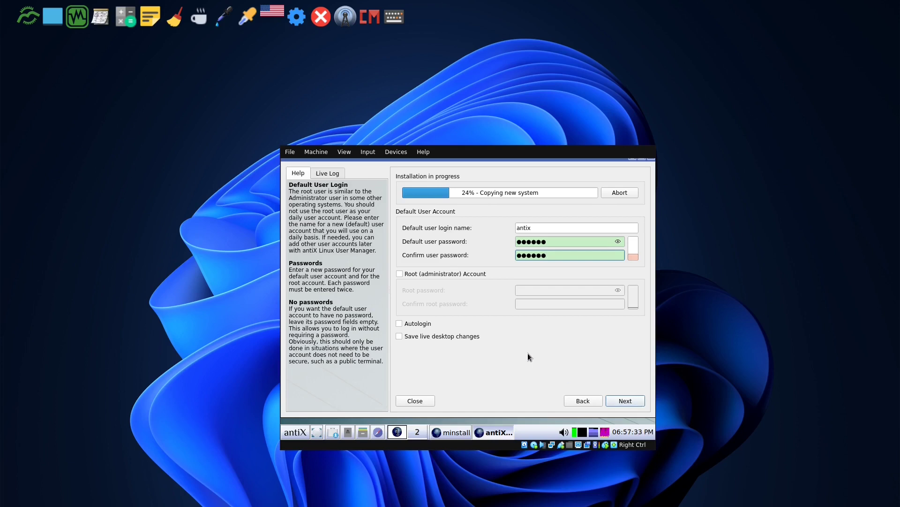
{"action": "left_click", "coordinate": [620, 400]}
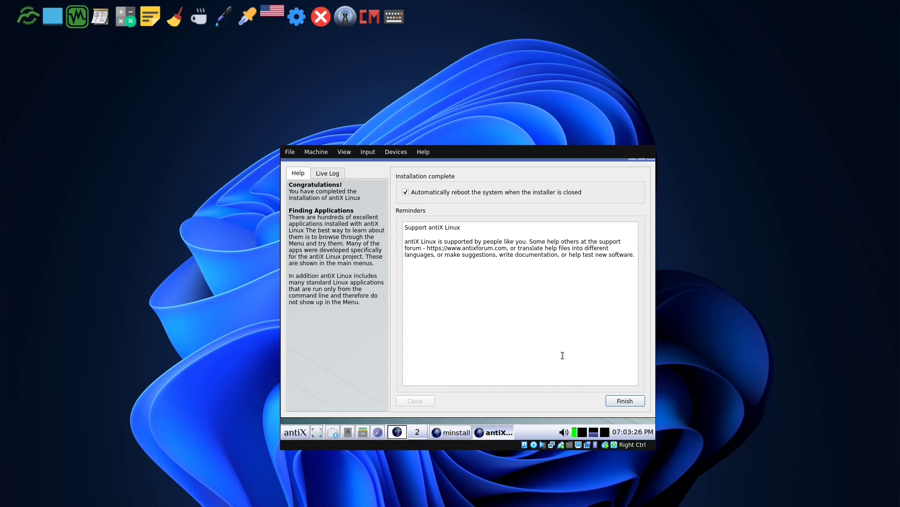
- Finish the installer with automatic reboot and confirm the disc-removal prompt
{"action": "left_click", "coordinate": [624, 401]}
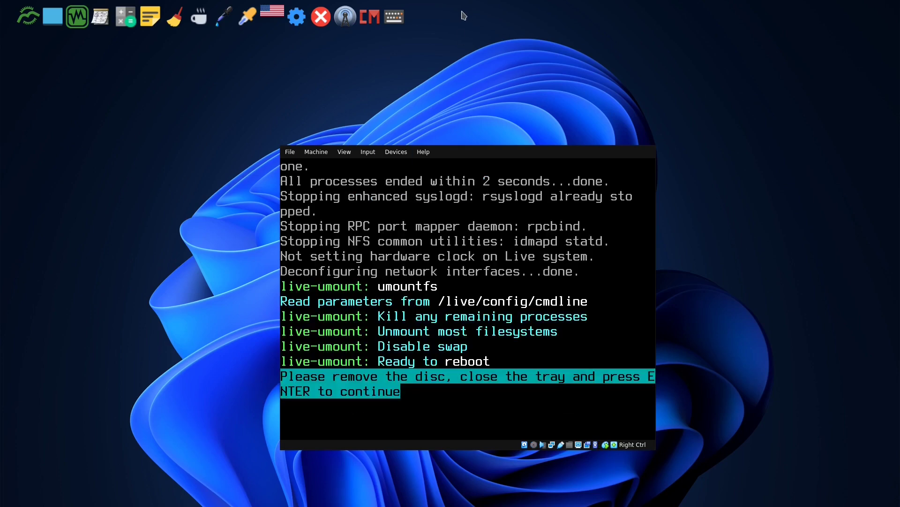
{"action": "key", "text": "Return"}
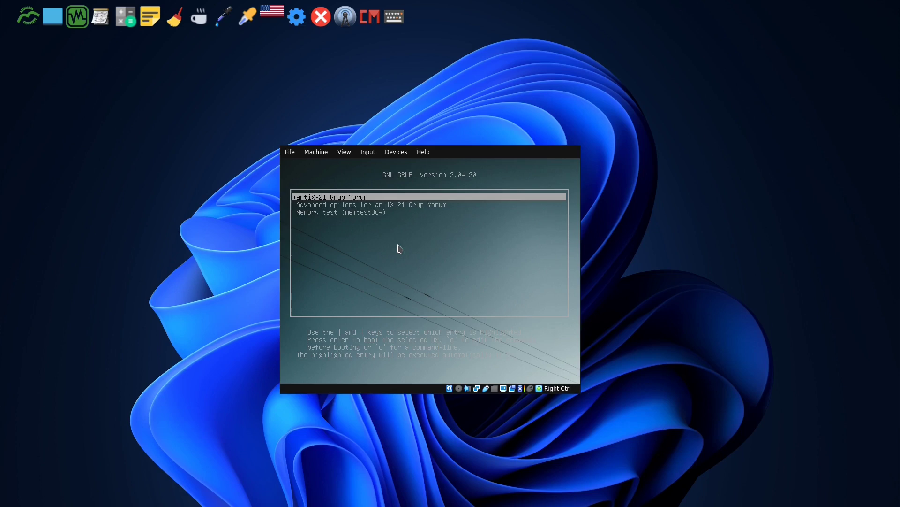
- Boot the default antiX GRUB entry and glance at the Devices menu without changes
{"action": "key", "text": "Return"}
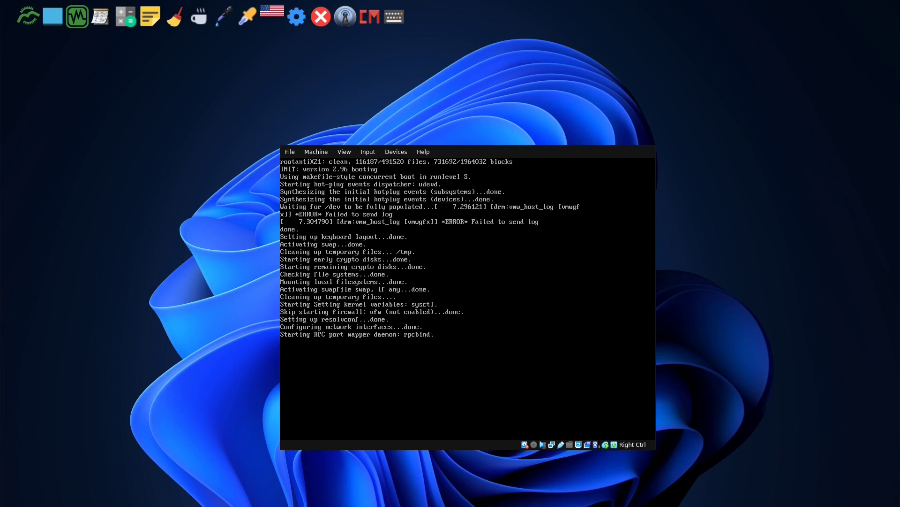
{"action": "left_click", "coordinate": [396, 151]}
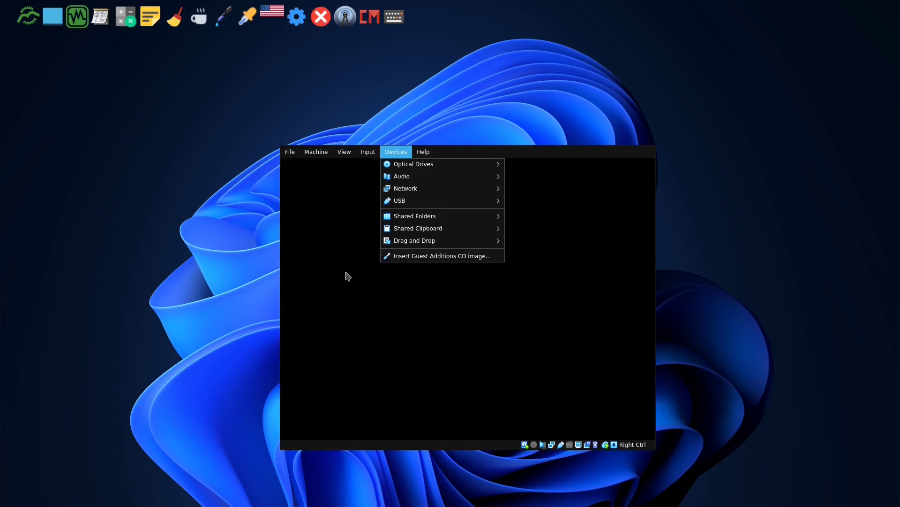
{"action": "left_click", "coordinate": [347, 276]}
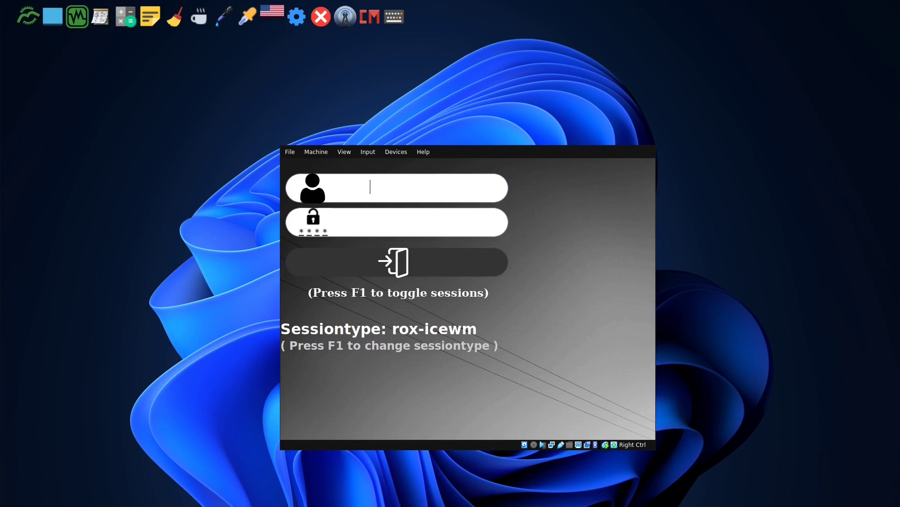
- Log in as antix with its password using the zzz-icewm session
{"action": "type", "text": "antixantix1"}
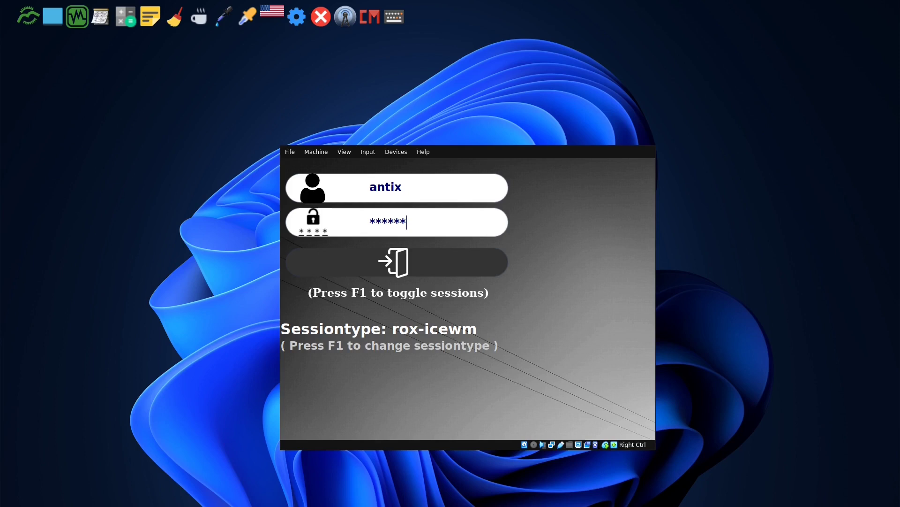
{"action": "key", "text": "F1"}
{"action": "key", "text": "F1"}
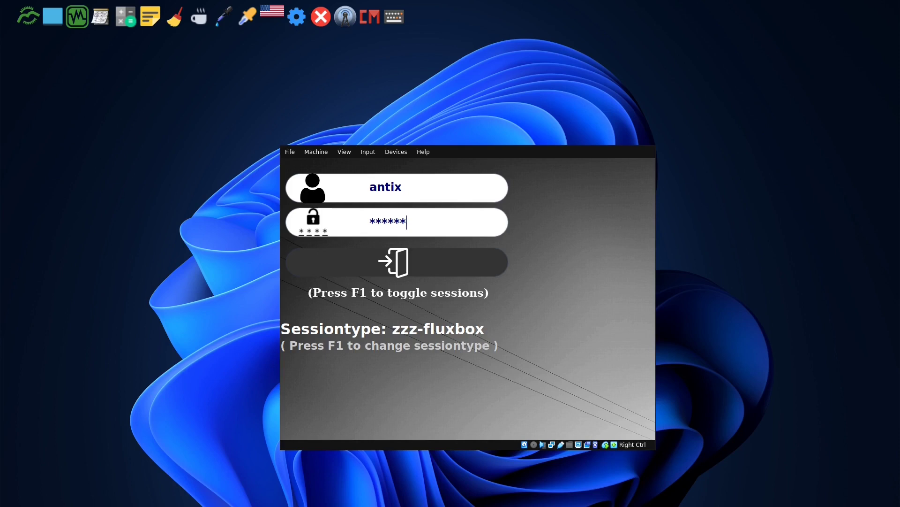
{"action": "key", "text": "F1"}
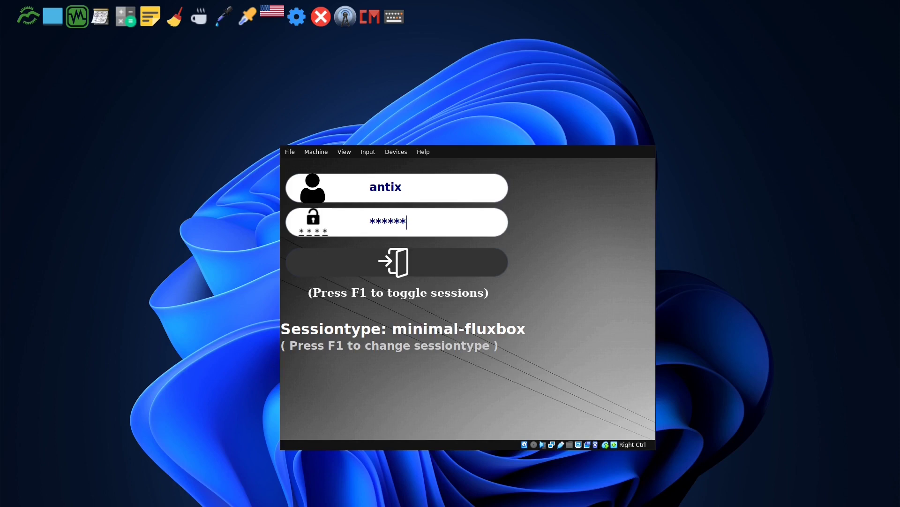
{"action": "key", "text": "F1"}
{"action": "key", "text": "F1"}
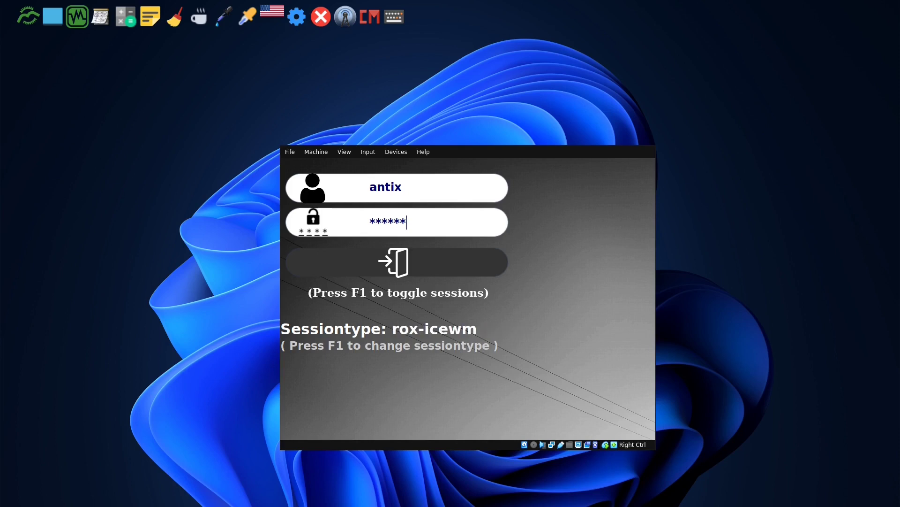
{"action": "key", "text": "F1"}
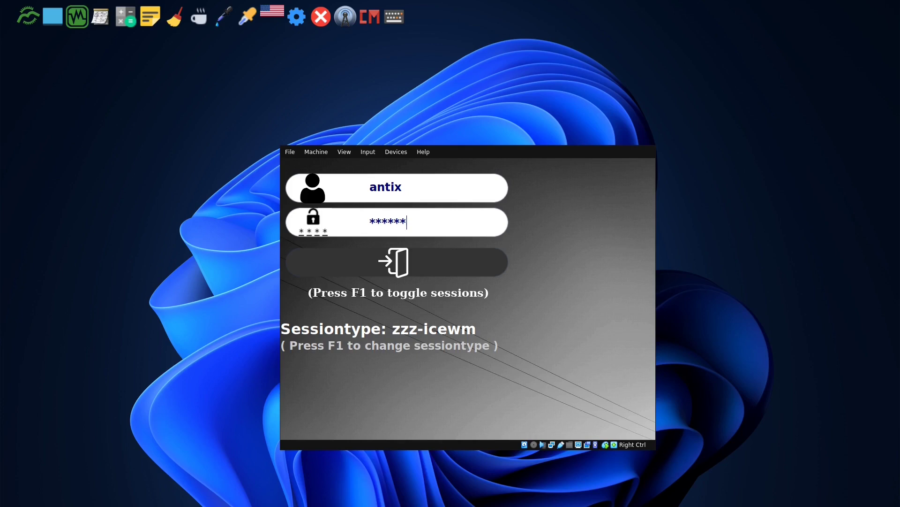
{"action": "key", "text": "Return"}
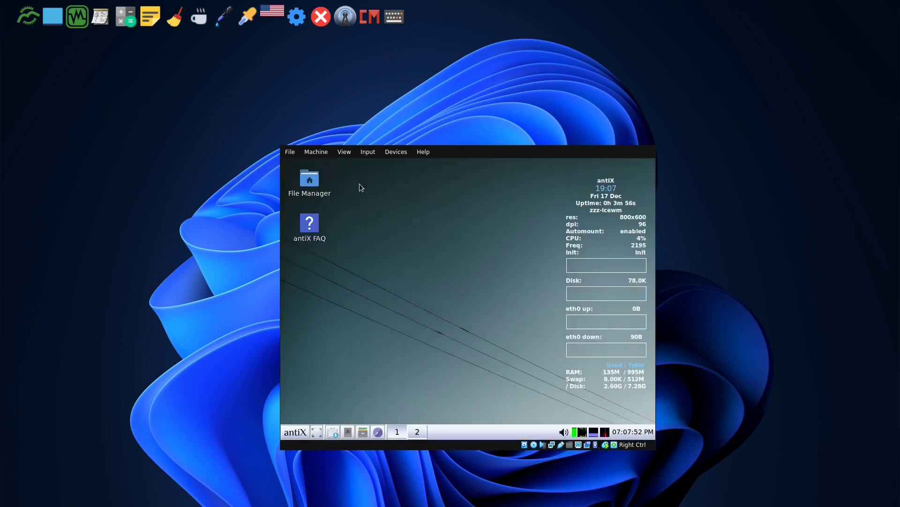
- Switch the VM to full screen and open the antiX Control Centre from the desktop menu
{"action": "key", "text": "Control_R+f"}
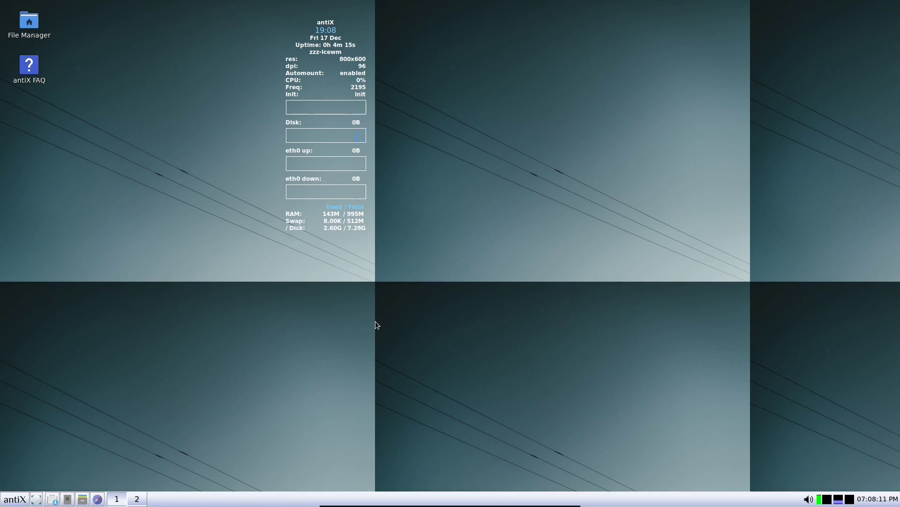
{"action": "right_click", "coordinate": [236, 233]}
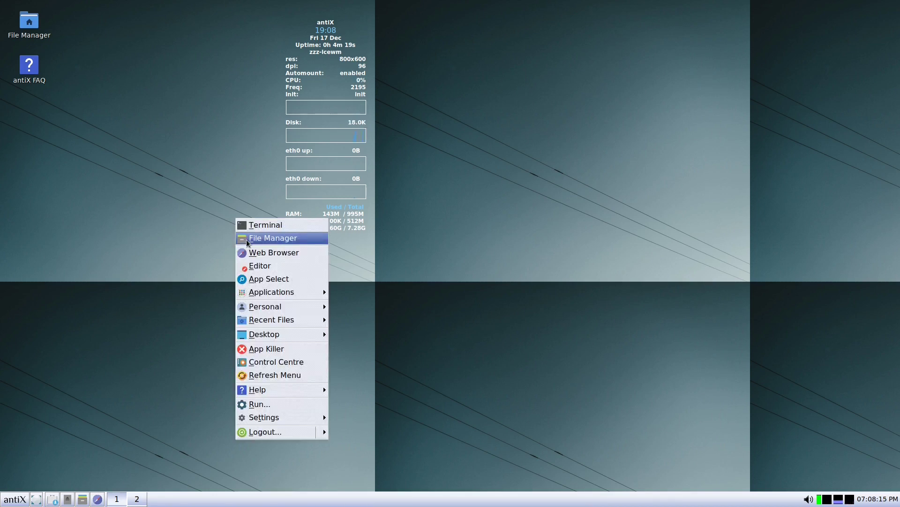
{"action": "left_click", "coordinate": [277, 363]}
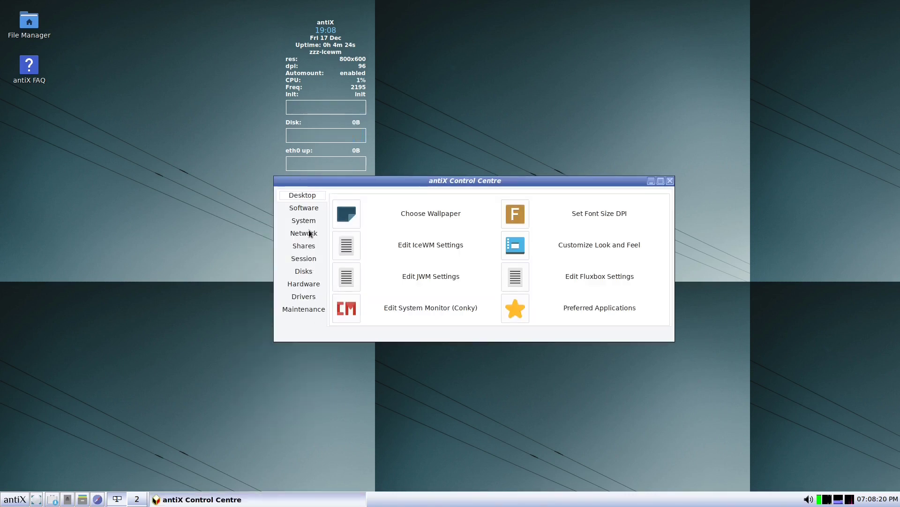
- Apply Space.jpg as the static desktop wallpaper and close the wallpaper window
{"action": "left_click", "coordinate": [353, 217]}
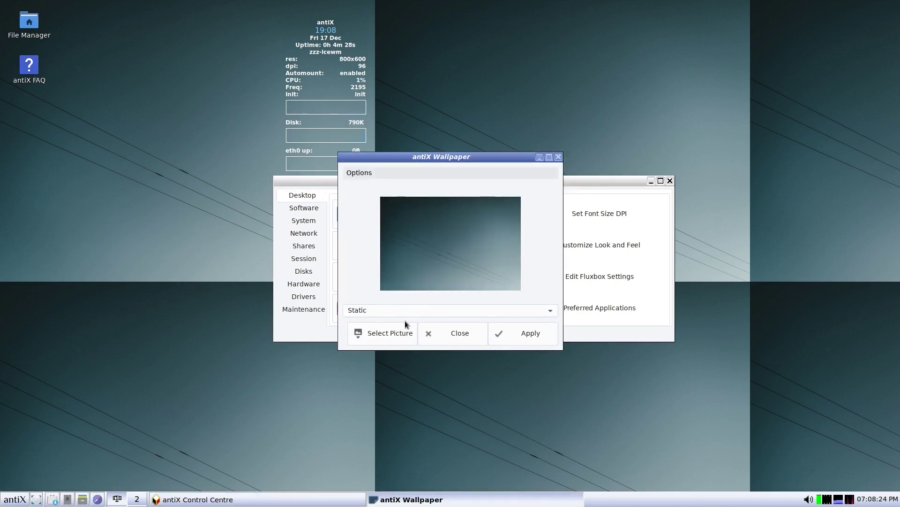
{"action": "left_click", "coordinate": [423, 310]}
{"action": "left_click", "coordinate": [422, 306]}
{"action": "left_click", "coordinate": [399, 334]}
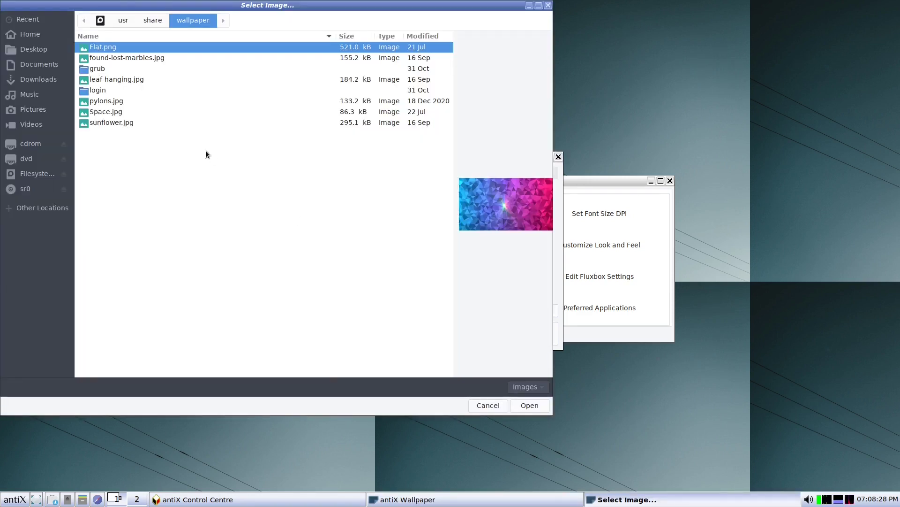
{"action": "left_click", "coordinate": [120, 123]}
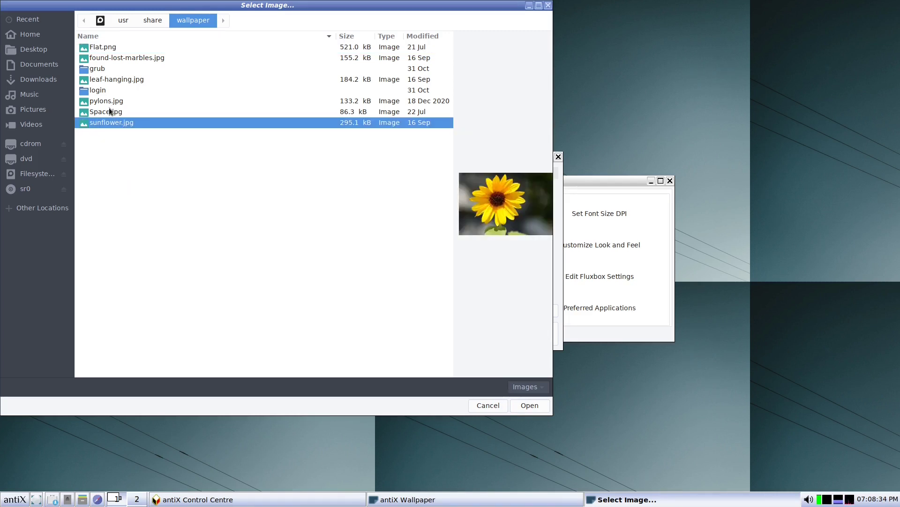
{"action": "left_click", "coordinate": [107, 112]}
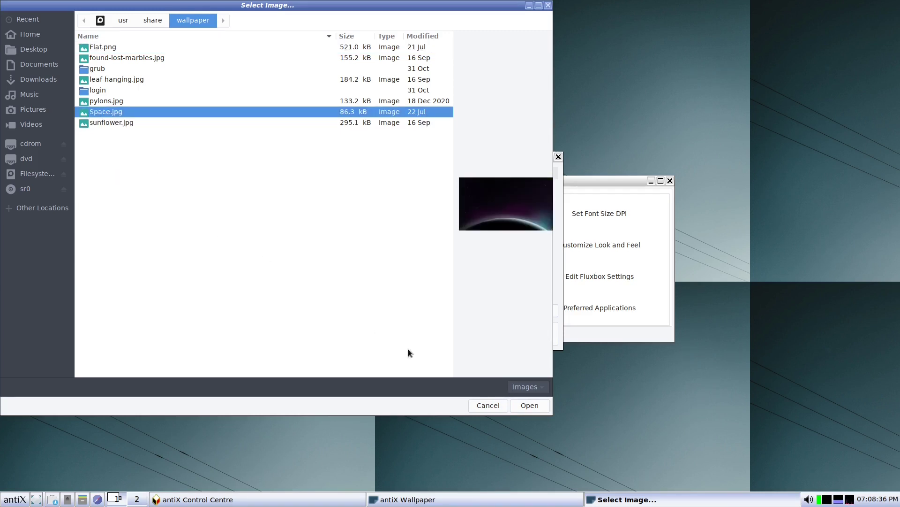
{"action": "left_click", "coordinate": [531, 408]}
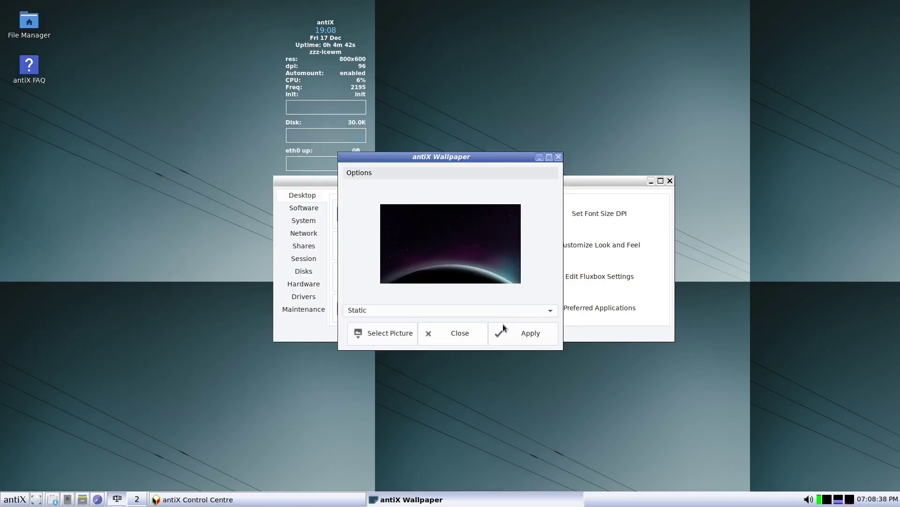
{"action": "left_click", "coordinate": [522, 332]}
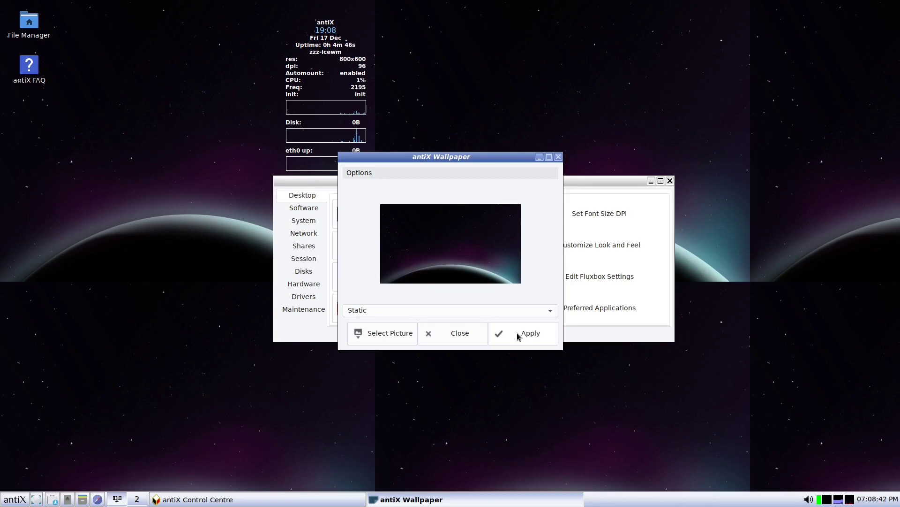
{"action": "left_click", "coordinate": [440, 338]}
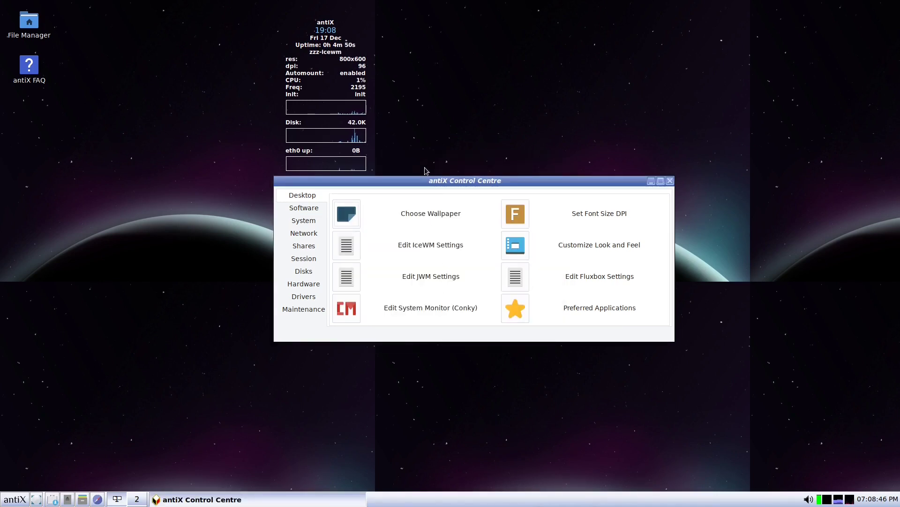
- Close the Control Centre and reopen it from the desktop menu on its Desktop page
{"action": "left_click_drag", "start_coordinate": [438, 180], "coordinate": [566, 174]}
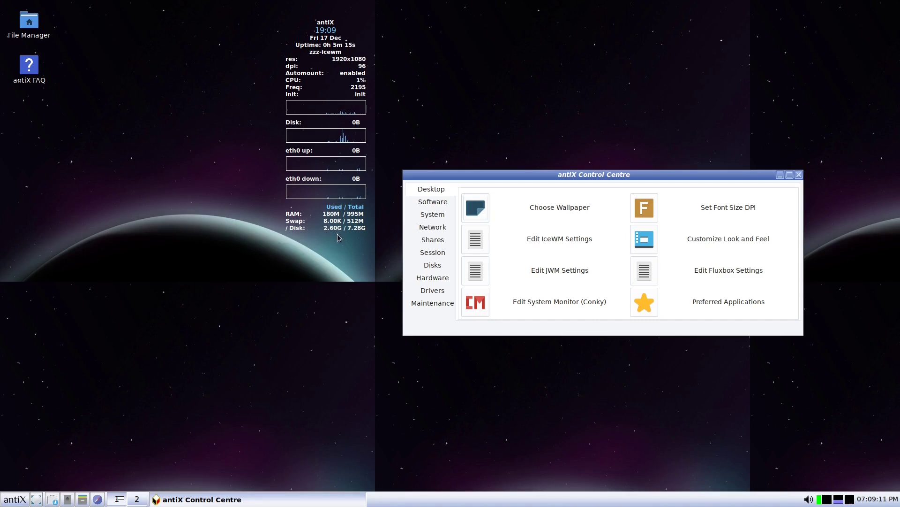
{"action": "left_click", "coordinate": [798, 175]}
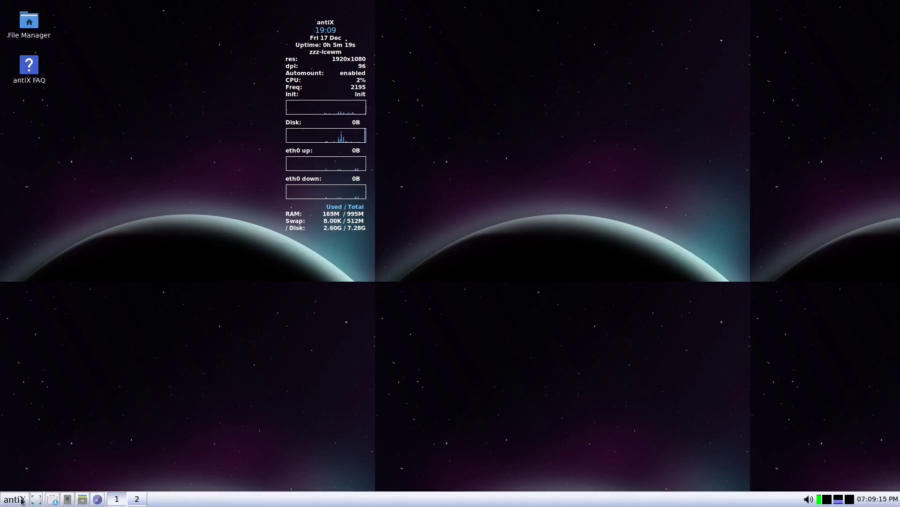
{"action": "right_click", "coordinate": [181, 200]}
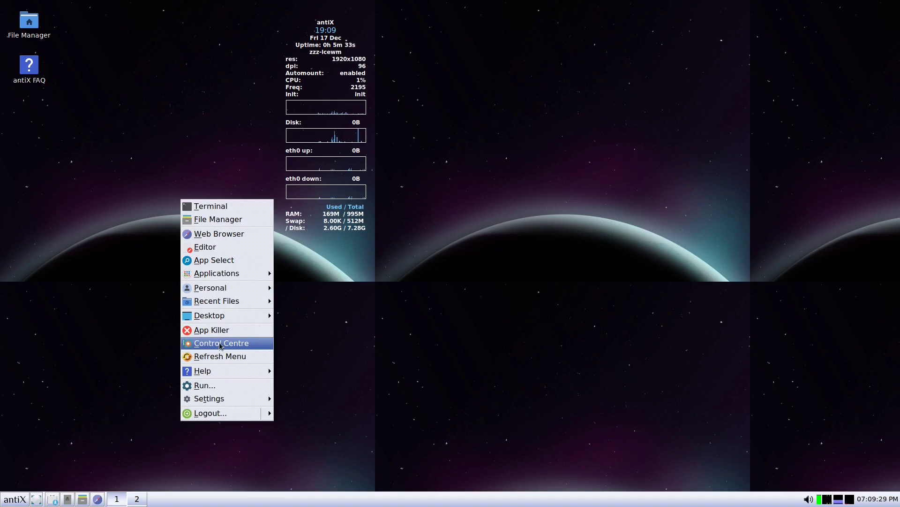
{"action": "left_click", "coordinate": [220, 345]}
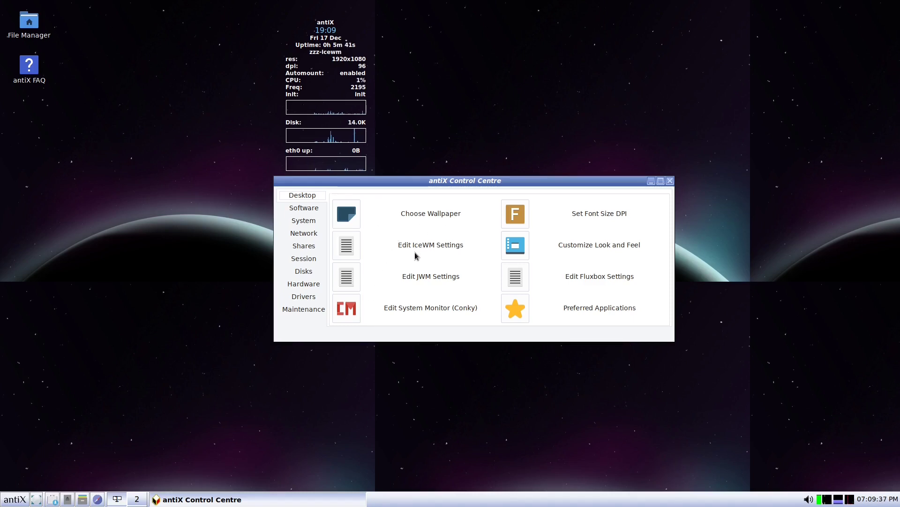
- Open the IceWM settings files in Geany and centre the editor window
{"action": "left_click", "coordinate": [354, 247]}
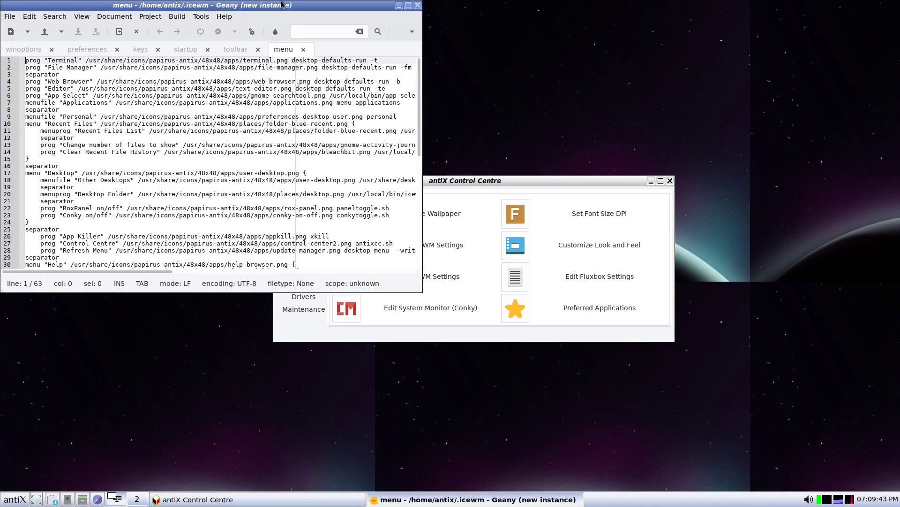
{"action": "left_click_drag", "start_coordinate": [279, 4], "coordinate": [404, 88]}
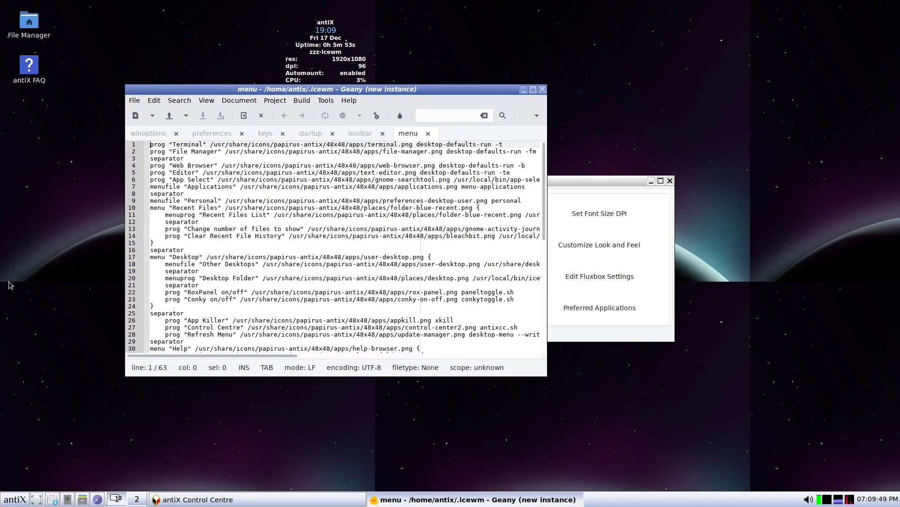
{"action": "right_click", "coordinate": [35, 264]}
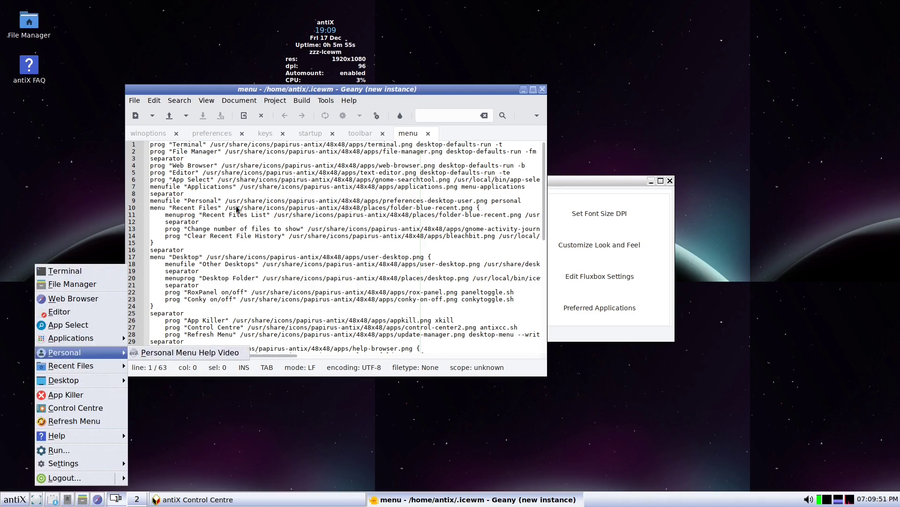
{"action": "key", "text": "Escape"}
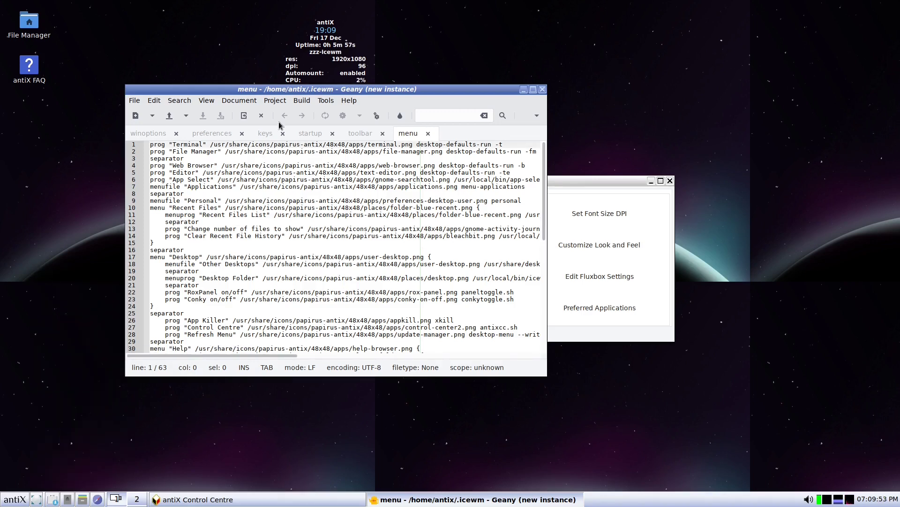
- Check the toolbar and startup files, then scroll the keys file's brightness and tiling shortcuts
{"action": "left_click", "coordinate": [366, 134]}
{"action": "left_click", "coordinate": [322, 135]}
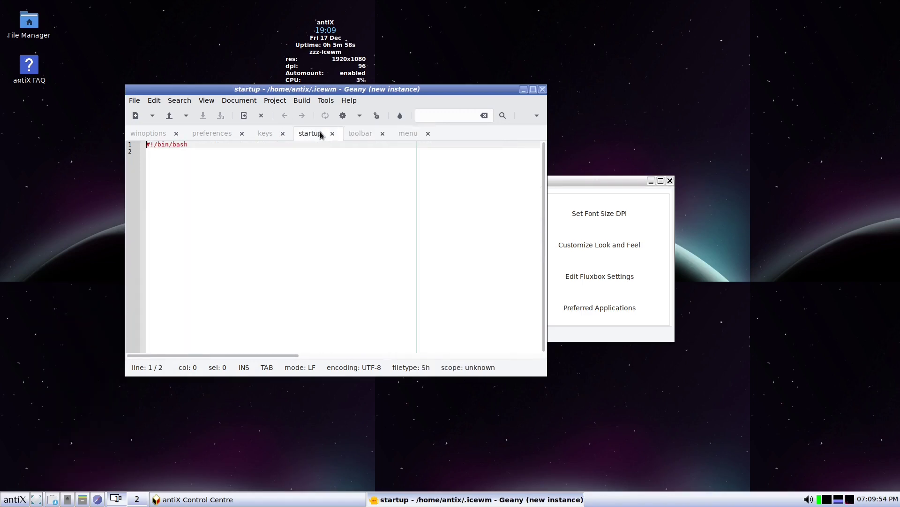
{"action": "left_click", "coordinate": [272, 134]}
{"action": "scroll", "coordinate": [233, 258], "scroll_direction": "down", "scroll_amount": 5}
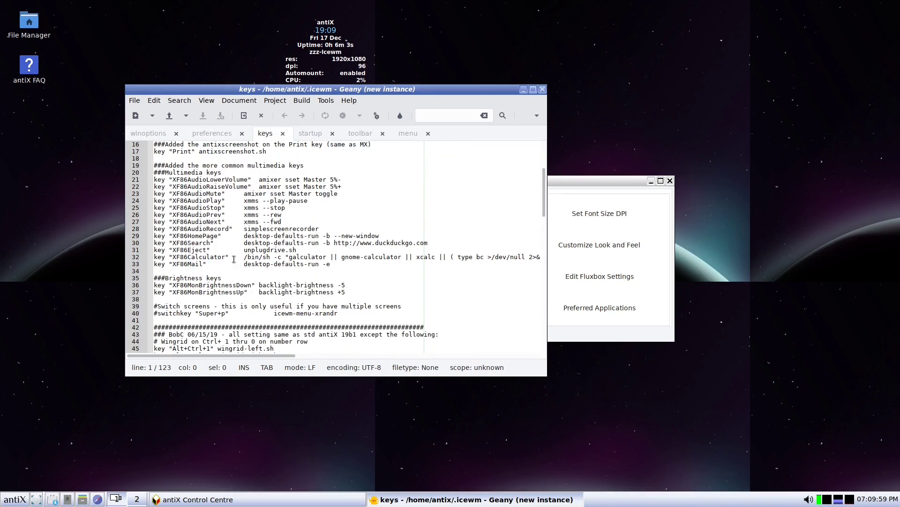
{"action": "scroll", "coordinate": [236, 193], "scroll_direction": "down", "scroll_amount": 5}
{"action": "scroll", "coordinate": [212, 245], "scroll_direction": "down", "scroll_amount": 1}
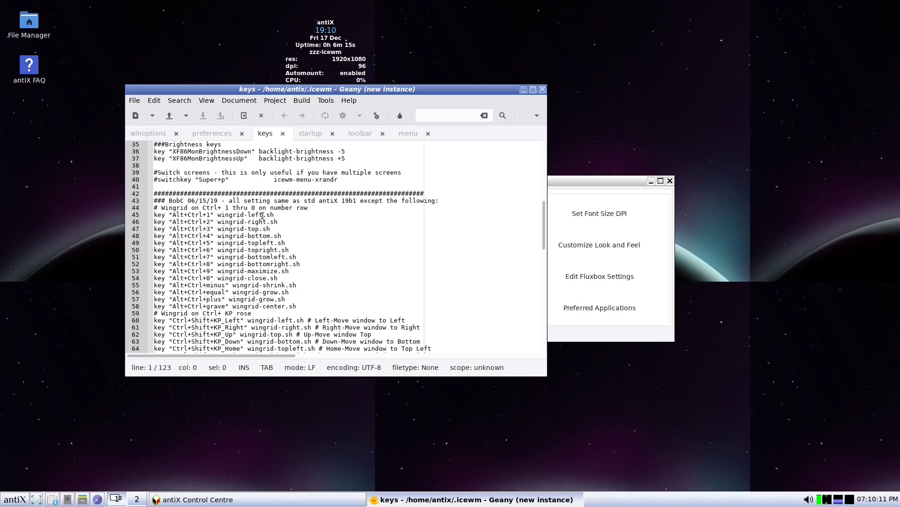
- Snap the Geany editor to the left half, then the right half, then move it back to the middle
{"action": "key", "text": "ctrl+alt+1"}
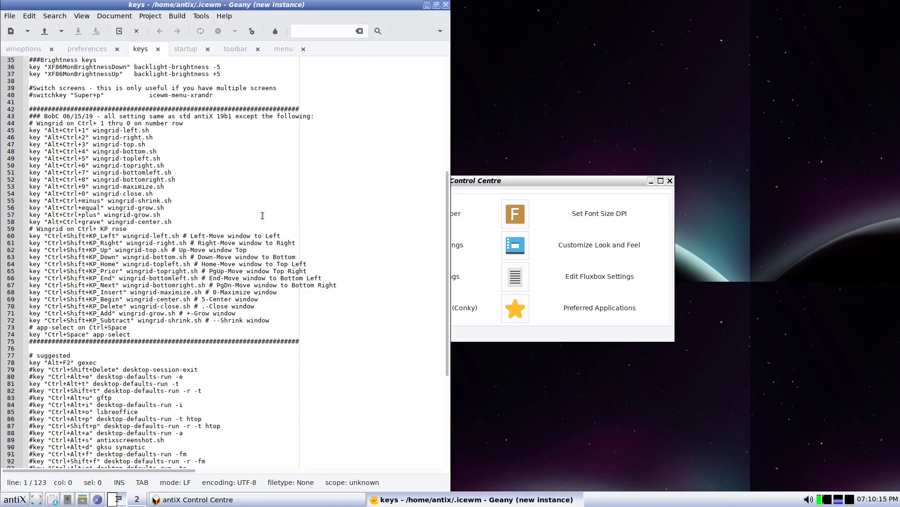
{"action": "key", "text": "ctrl+alt+2"}
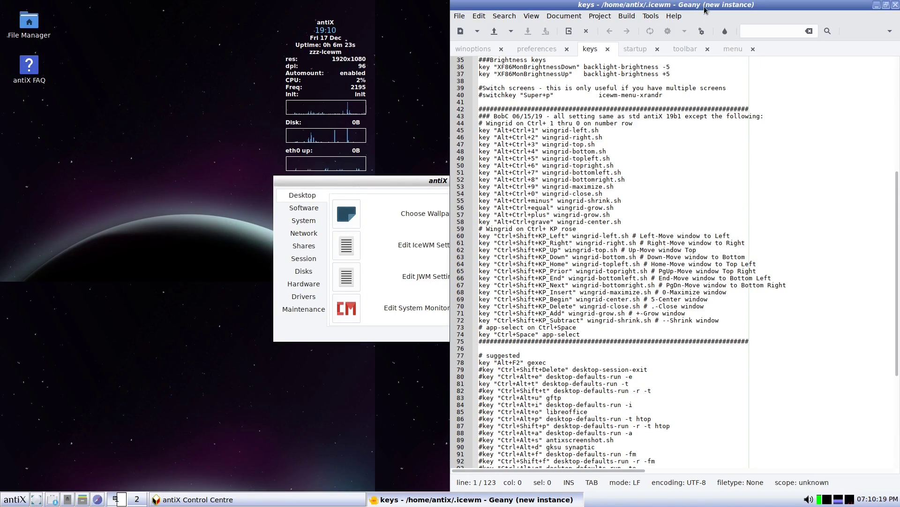
{"action": "left_click_drag", "start_coordinate": [705, 10], "coordinate": [416, 10]}
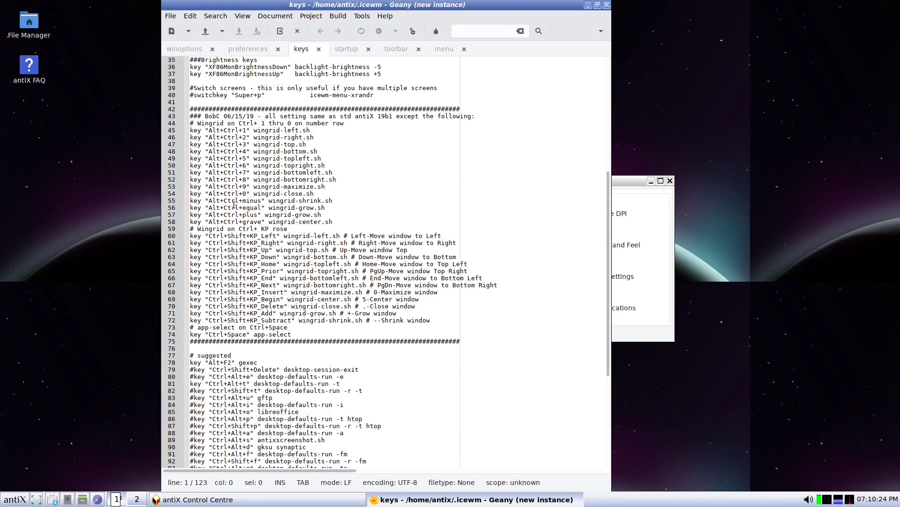
- Look over the IceWM preferences and winoptions files, then close Geany
{"action": "scroll", "coordinate": [247, 291], "scroll_direction": "down", "scroll_amount": 12}
{"action": "scroll", "coordinate": [248, 291], "scroll_direction": "up", "scroll_amount": 18}
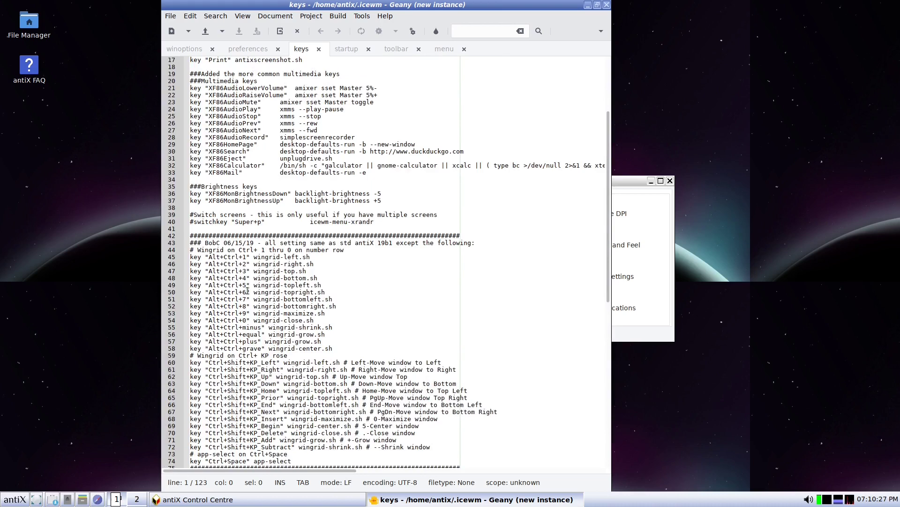
{"action": "scroll", "coordinate": [247, 291], "scroll_direction": "up", "scroll_amount": 6}
{"action": "left_click", "coordinate": [257, 46]}
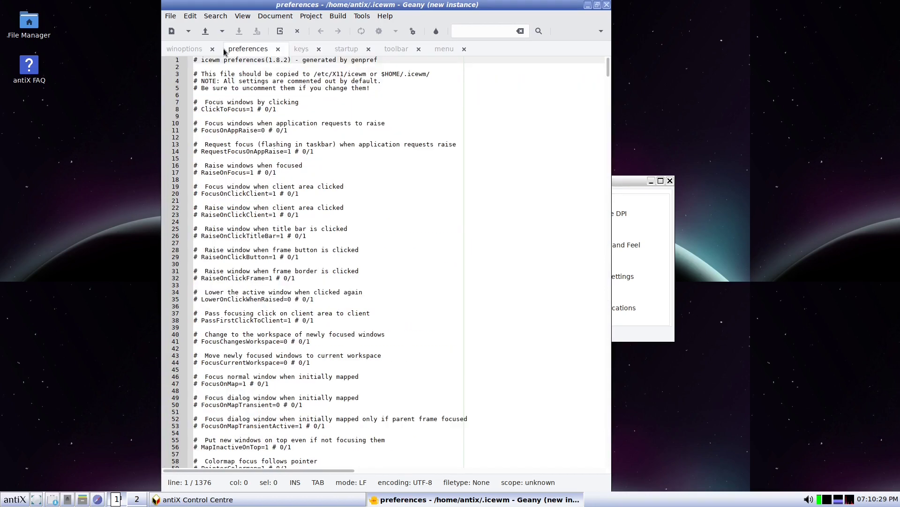
{"action": "left_click", "coordinate": [185, 49]}
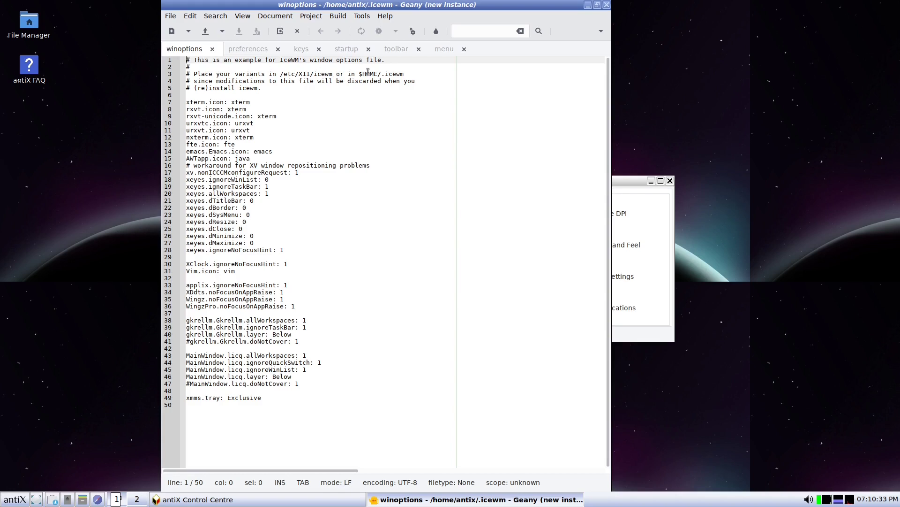
{"action": "left_click", "coordinate": [606, 5]}
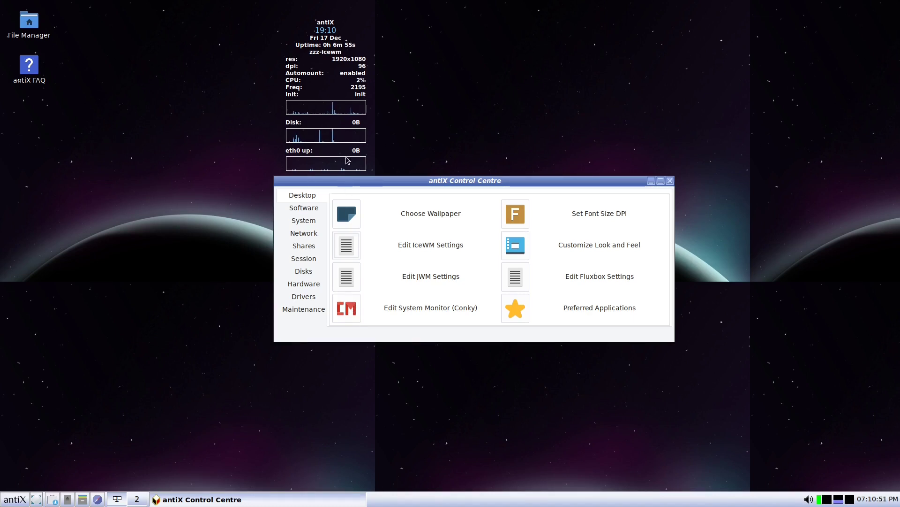
- Open the Package Installer from the Control Centre's Software tools
{"action": "left_click", "coordinate": [308, 208]}
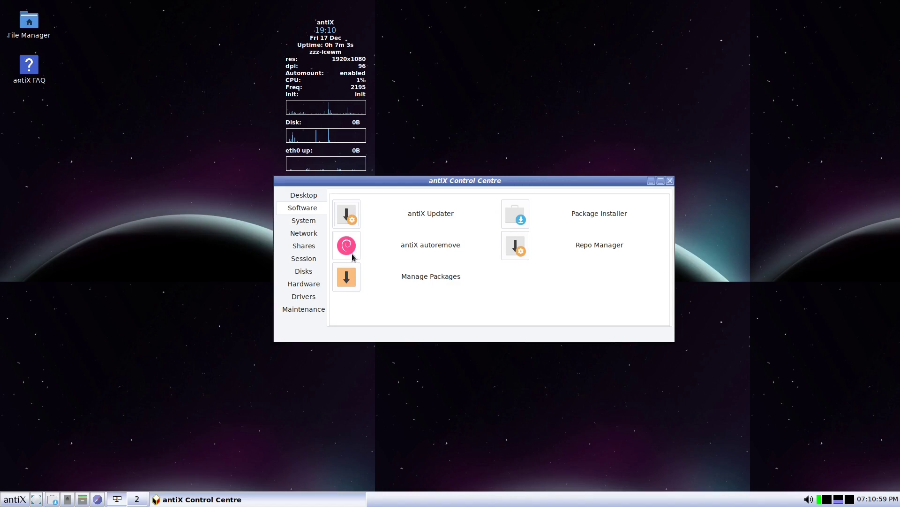
{"action": "left_click", "coordinate": [519, 212]}
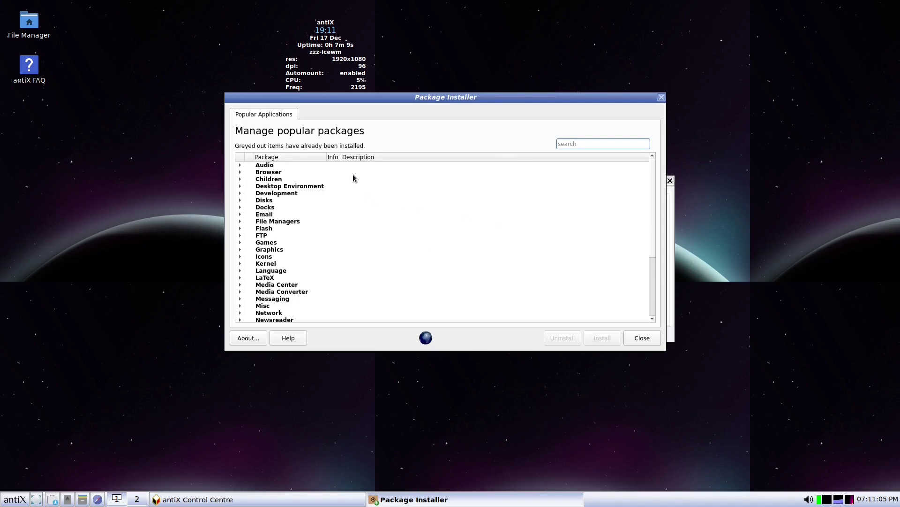
{"action": "scroll", "coordinate": [268, 216], "scroll_direction": "down", "scroll_amount": 5}
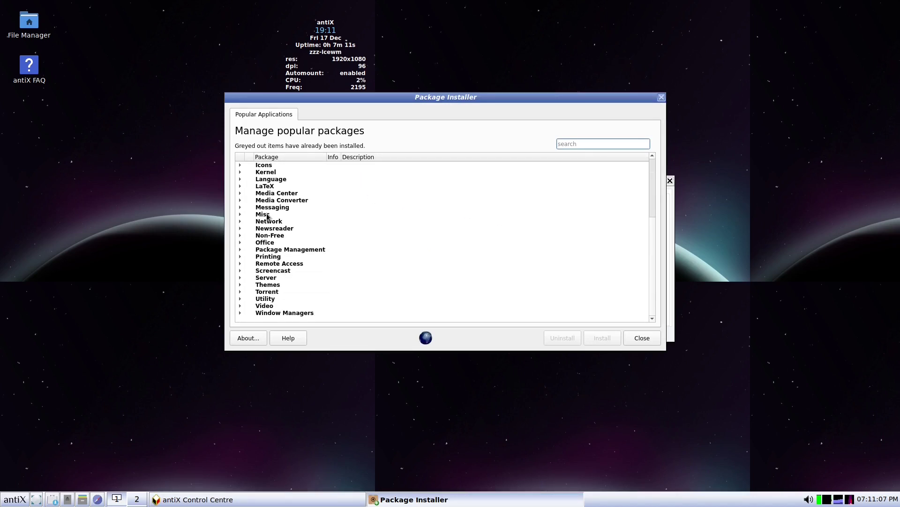
{"action": "scroll", "coordinate": [268, 216], "scroll_direction": "up", "scroll_amount": 5}
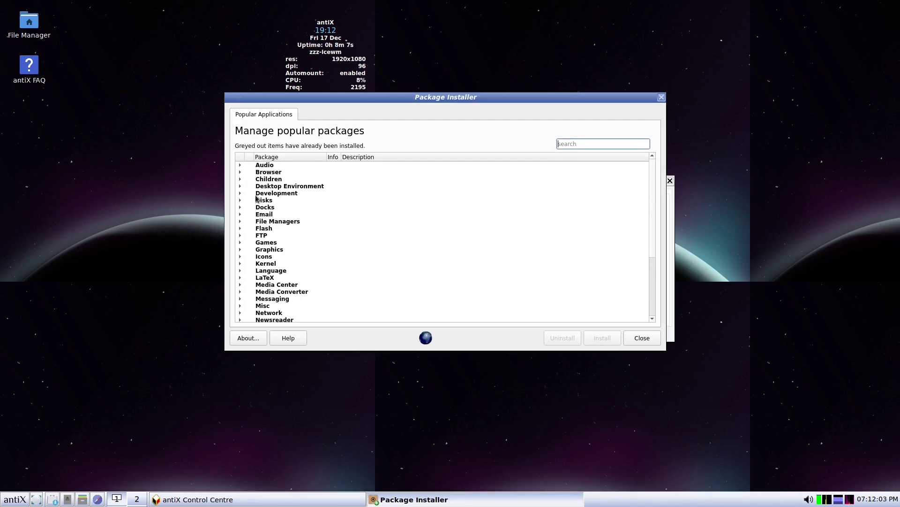
- Under Browser, tick Firefox rather than Firefox-ESR and start the install
{"action": "left_click", "coordinate": [240, 172]}
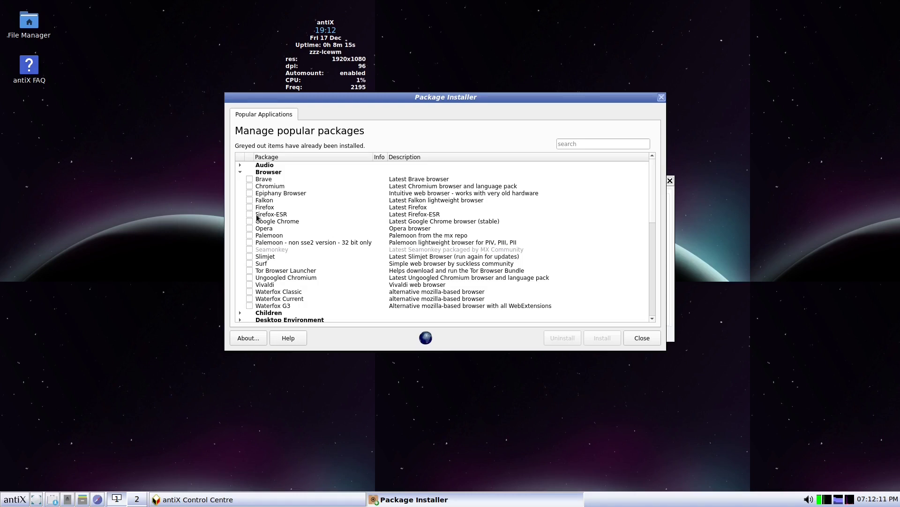
{"action": "left_click", "coordinate": [287, 215]}
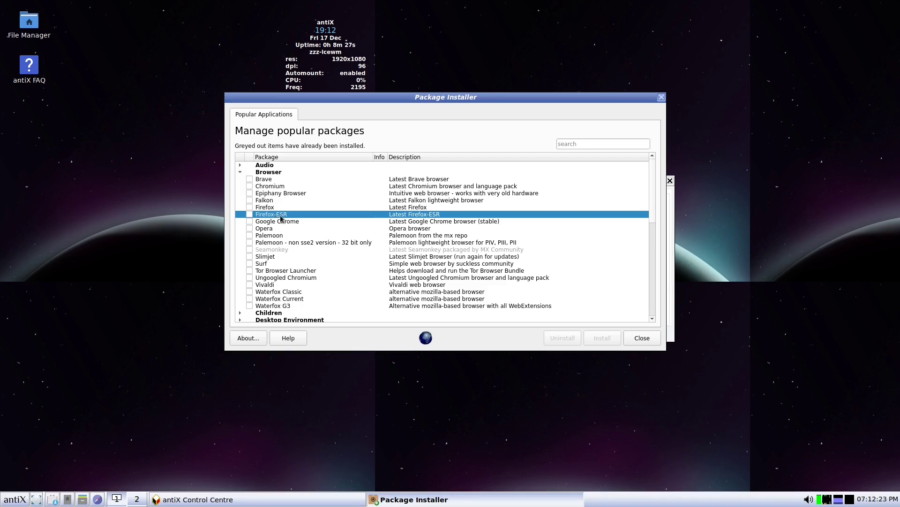
{"action": "left_click", "coordinate": [268, 208]}
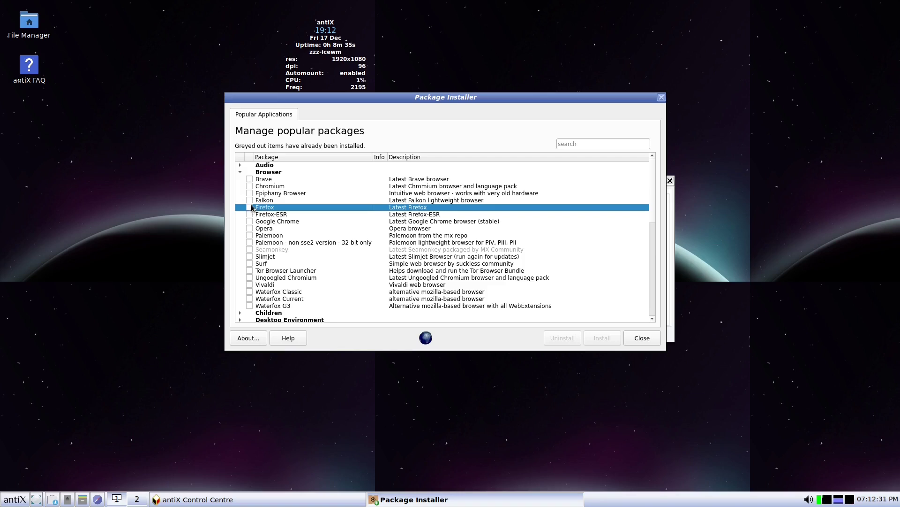
{"action": "left_click", "coordinate": [249, 207]}
{"action": "left_click", "coordinate": [605, 338]}
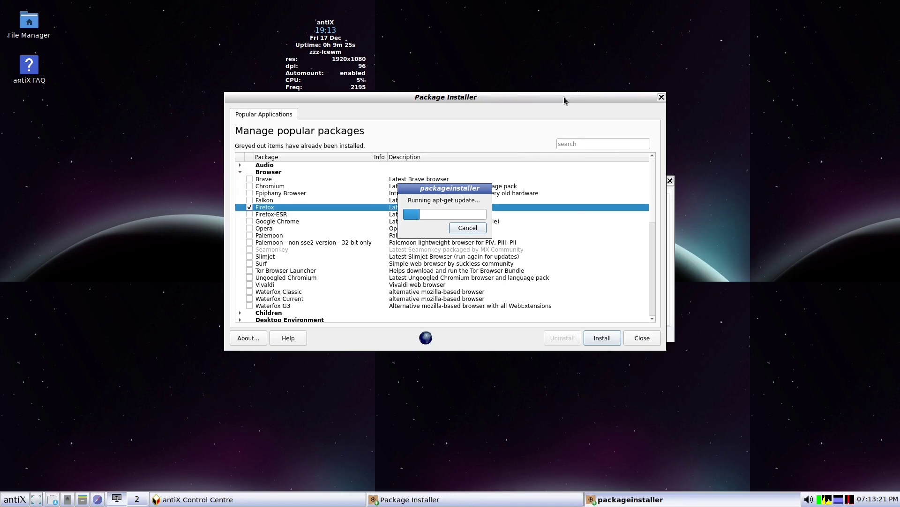
- Place Package Installer and Control Centre side by side, then browse System, Network, Shares, Session, Disks and Hardware tools
{"action": "left_click_drag", "start_coordinate": [561, 98], "coordinate": [336, 117]}
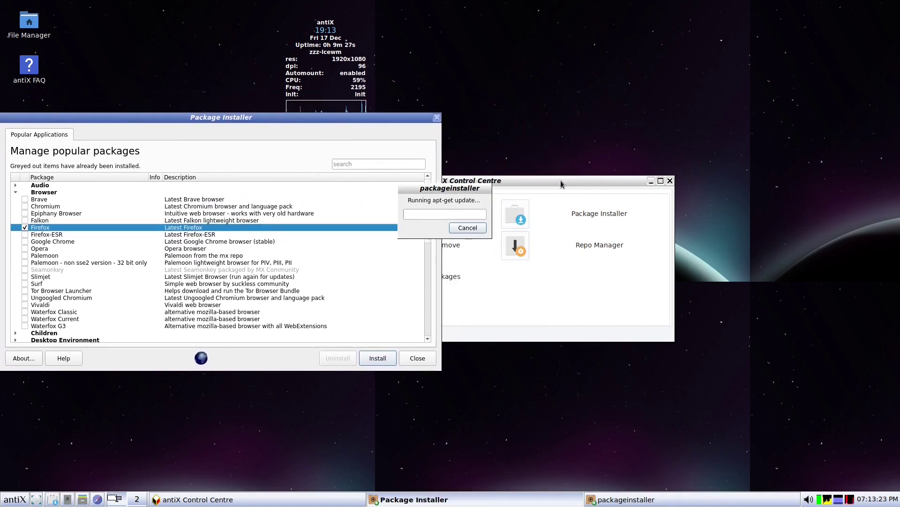
{"action": "left_click_drag", "start_coordinate": [562, 181], "coordinate": [780, 166]}
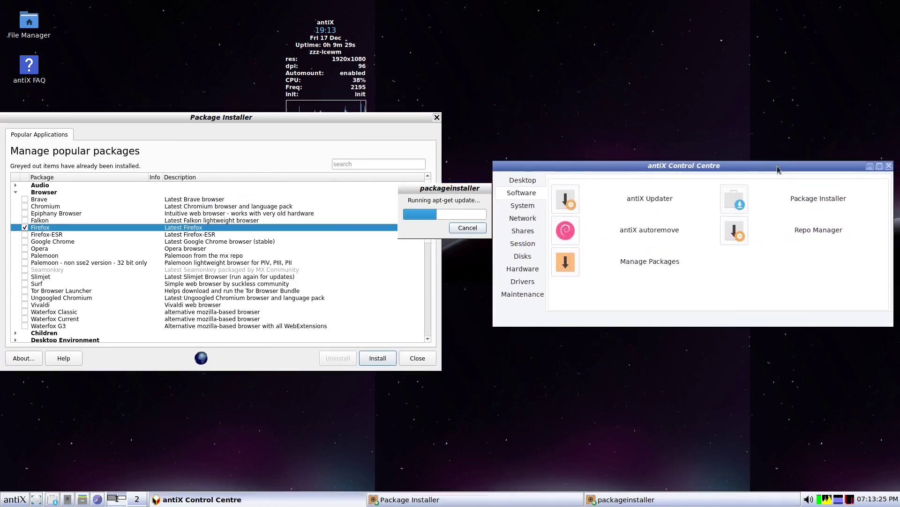
{"action": "left_click", "coordinate": [522, 207]}
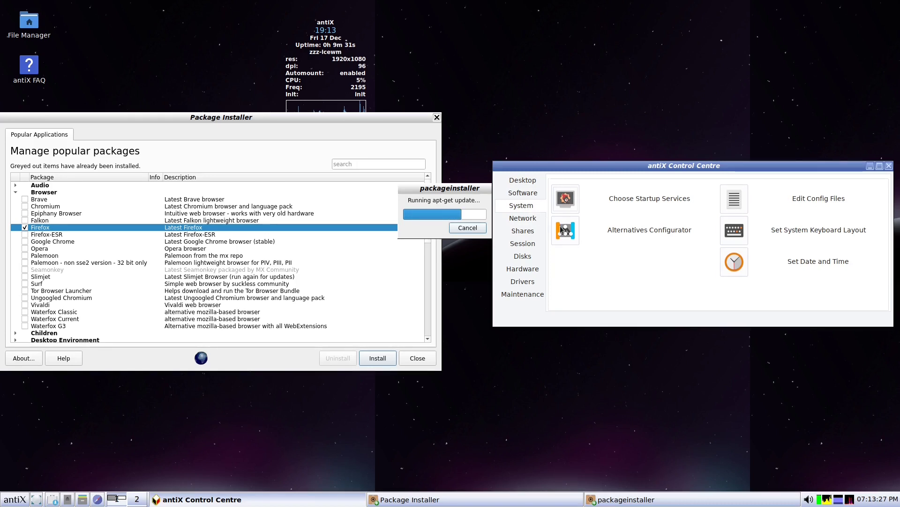
{"action": "left_click", "coordinate": [522, 218]}
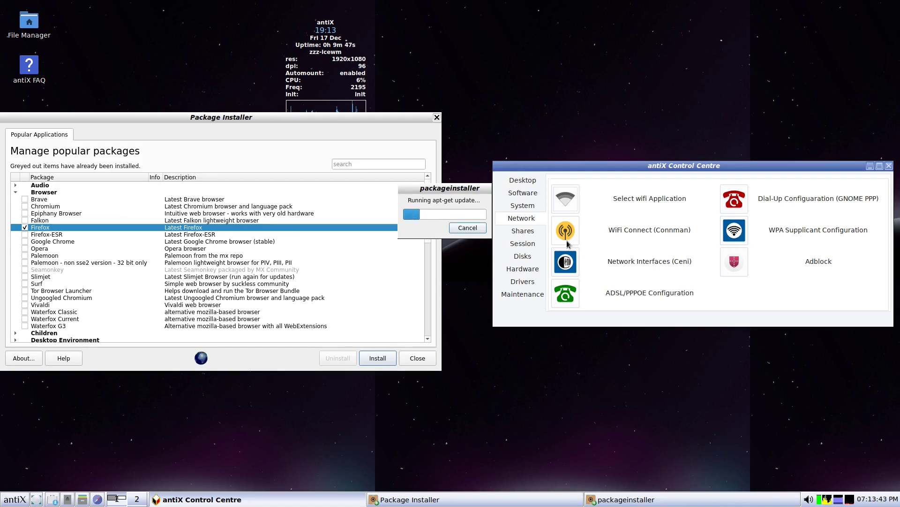
{"action": "left_click", "coordinate": [533, 234]}
{"action": "left_click", "coordinate": [533, 243]}
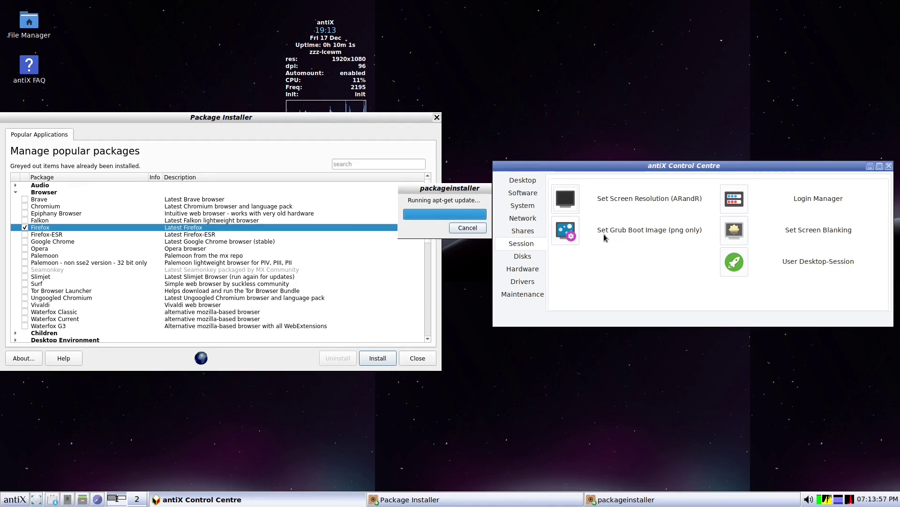
{"action": "left_click", "coordinate": [523, 257]}
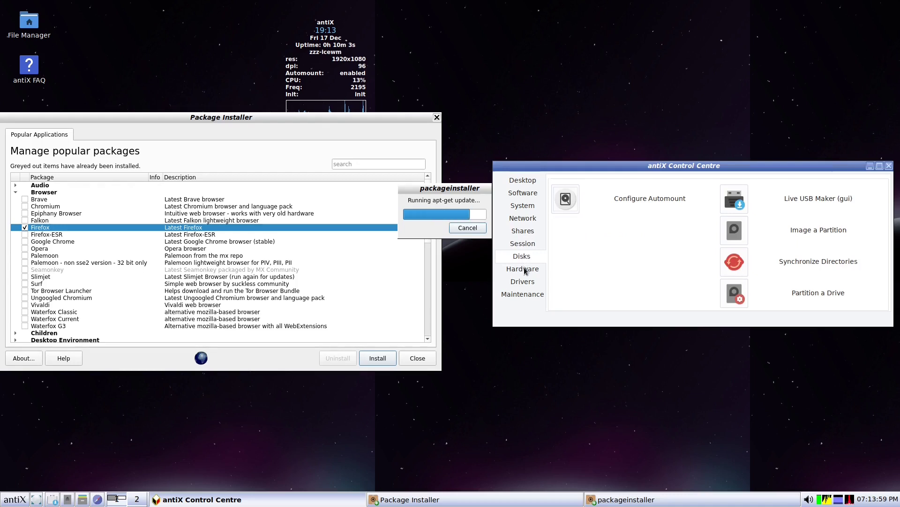
{"action": "left_click", "coordinate": [523, 269]}
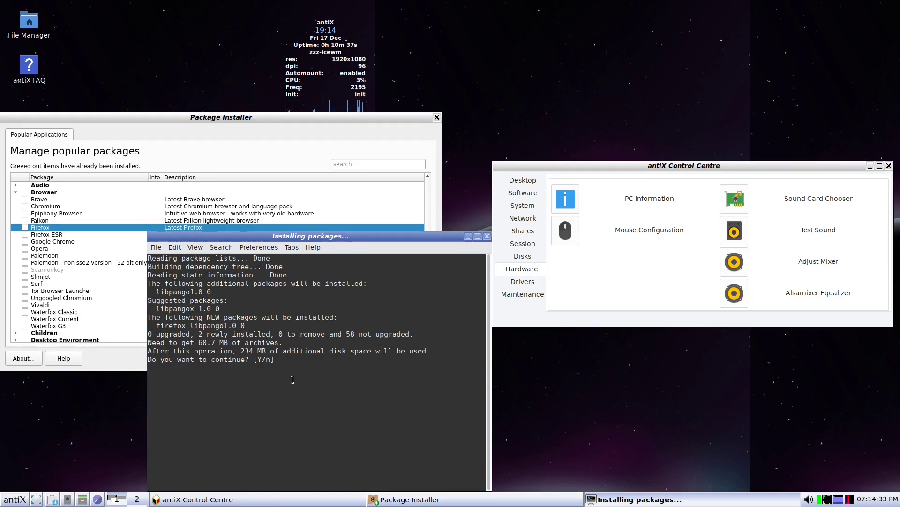
- Answer y to install firefox and libpango1.0-0, hide the progress window, and show the Maintenance tools
{"action": "type", "text": "y"}
{"action": "key", "text": "Return"}
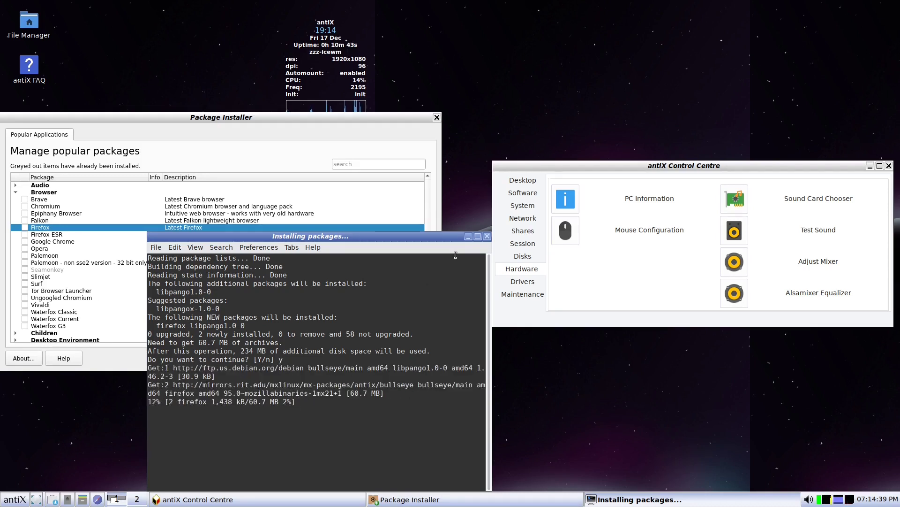
{"action": "left_click", "coordinate": [468, 236]}
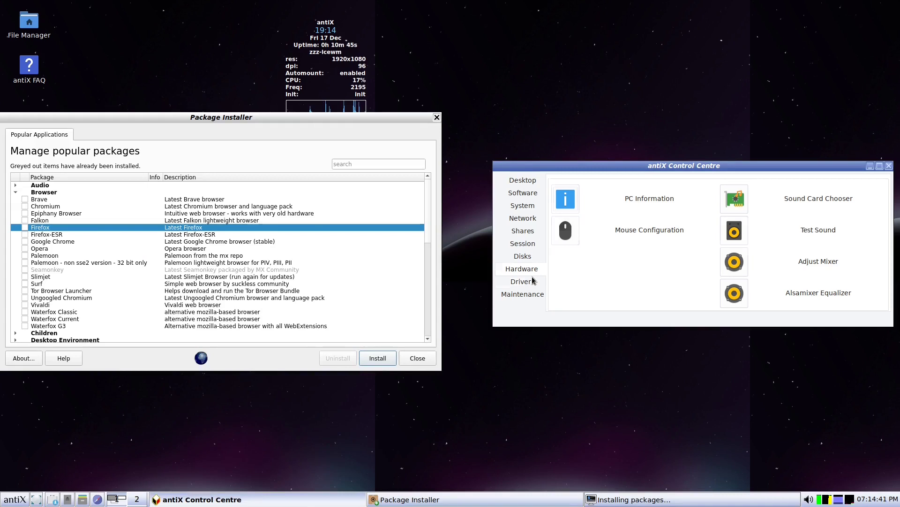
{"action": "left_click", "coordinate": [524, 294]}
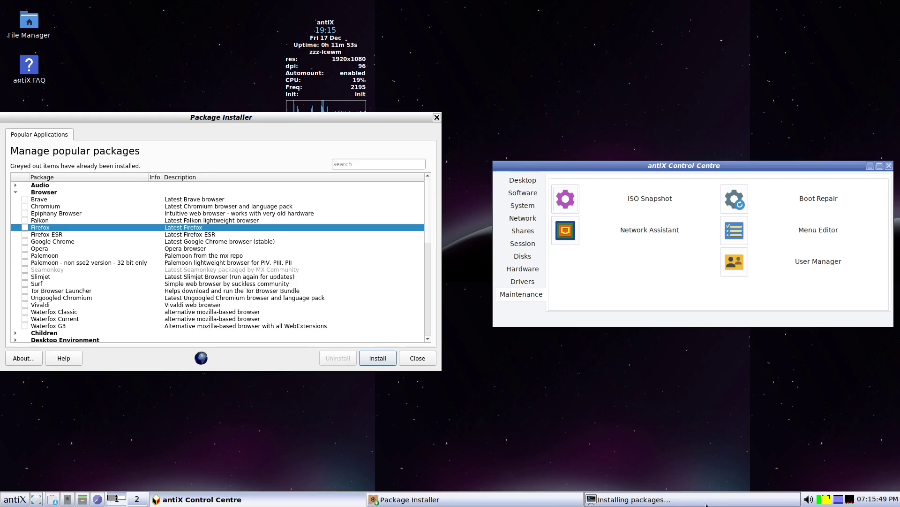
{"action": "left_click", "coordinate": [636, 502]}
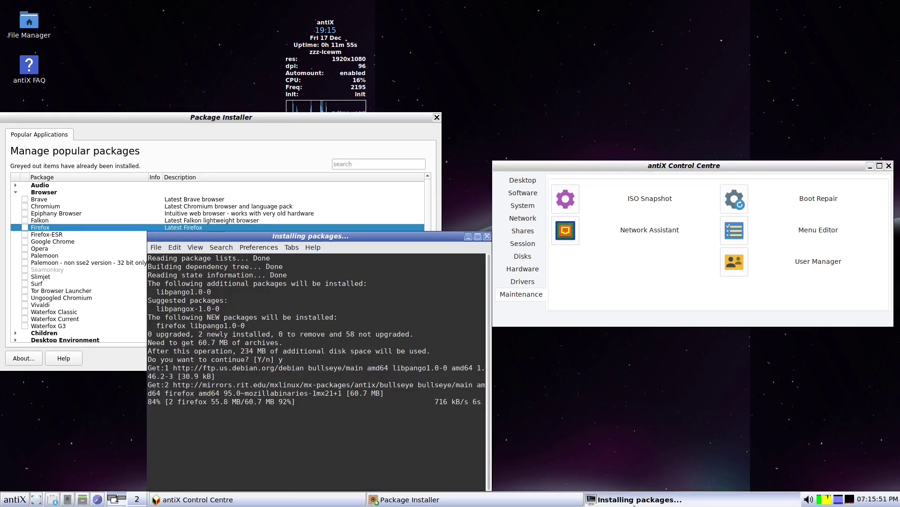
{"action": "left_click", "coordinate": [636, 500]}
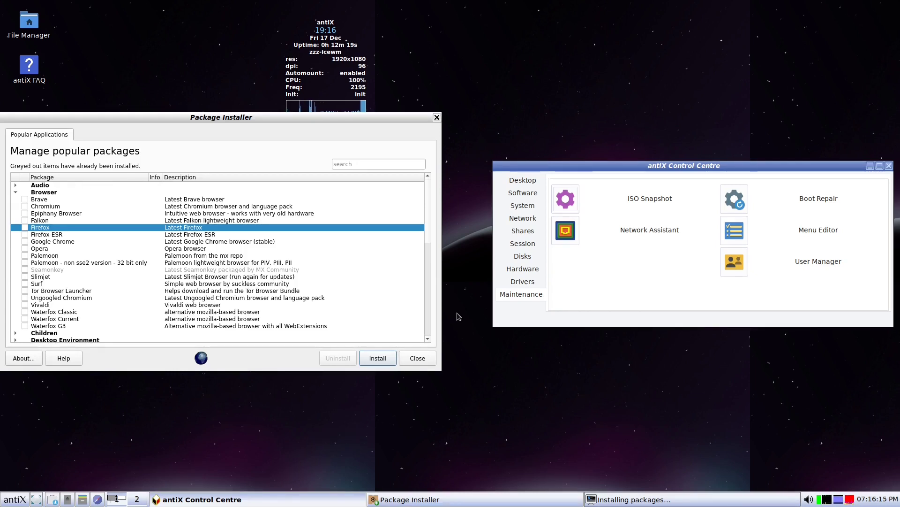
- Open ISO Snapshot, exit the finished Package Installer, step through the snapshot settings, then cancel without snapshotting
{"action": "left_click", "coordinate": [568, 197]}
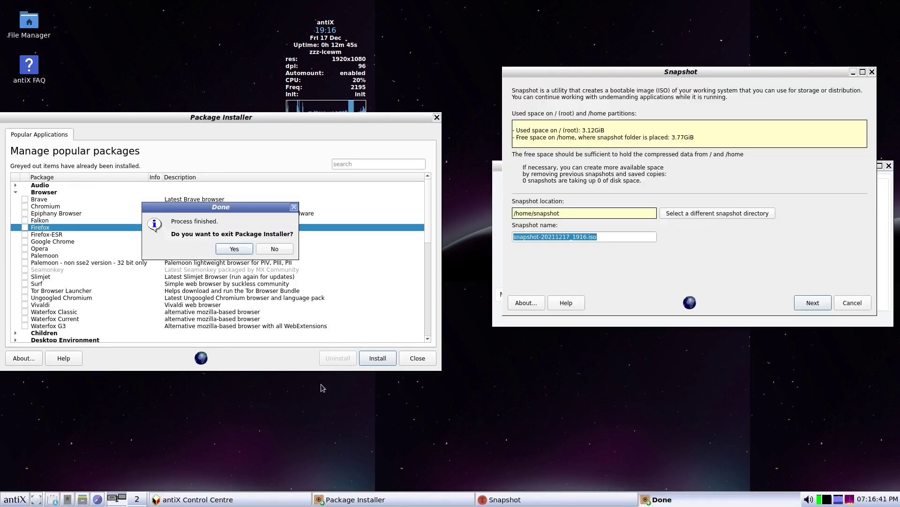
{"action": "left_click", "coordinate": [229, 250]}
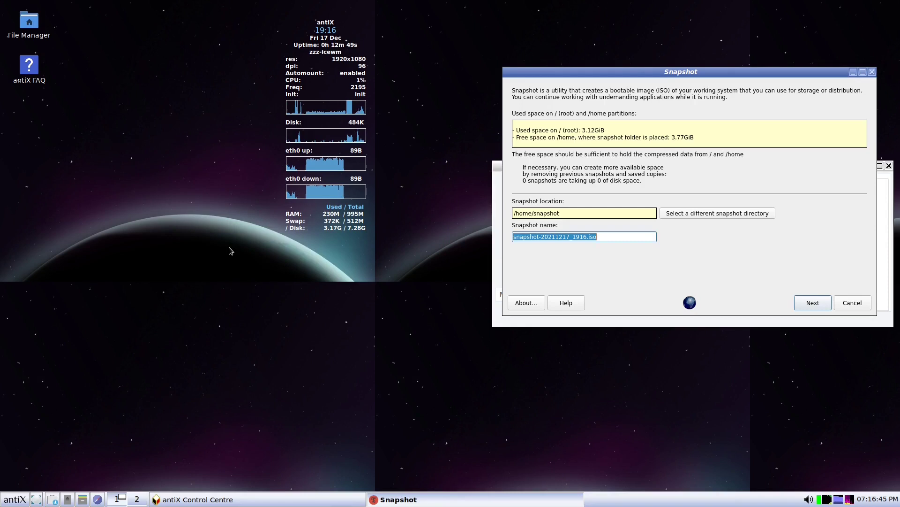
{"action": "left_click_drag", "start_coordinate": [727, 72], "coordinate": [582, 137]}
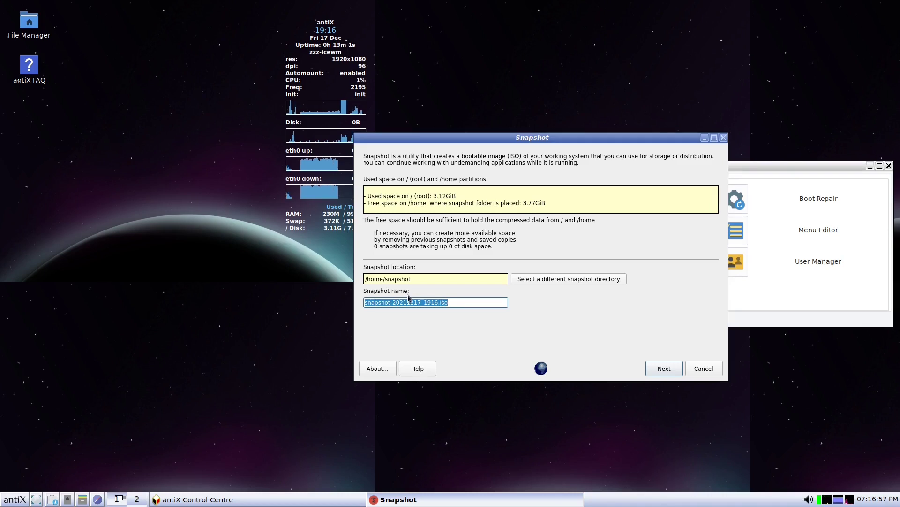
{"action": "left_click", "coordinate": [669, 369]}
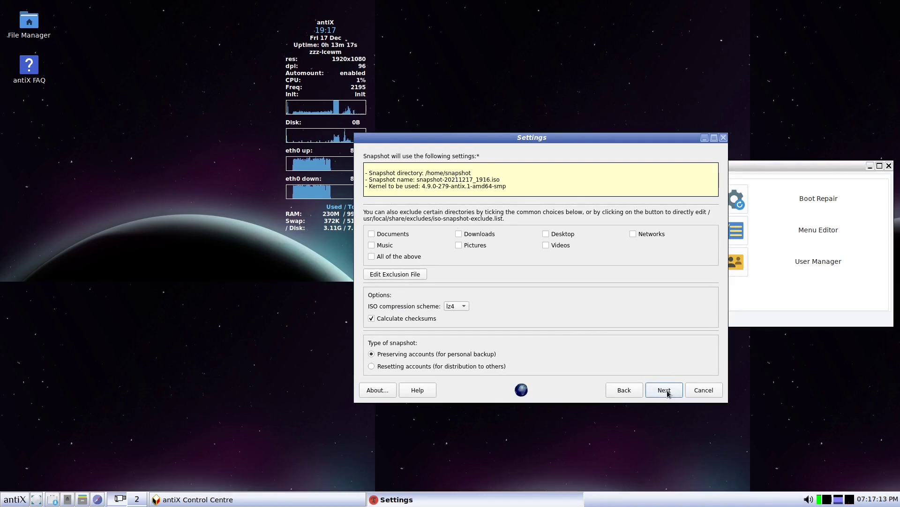
{"action": "left_click", "coordinate": [669, 393]}
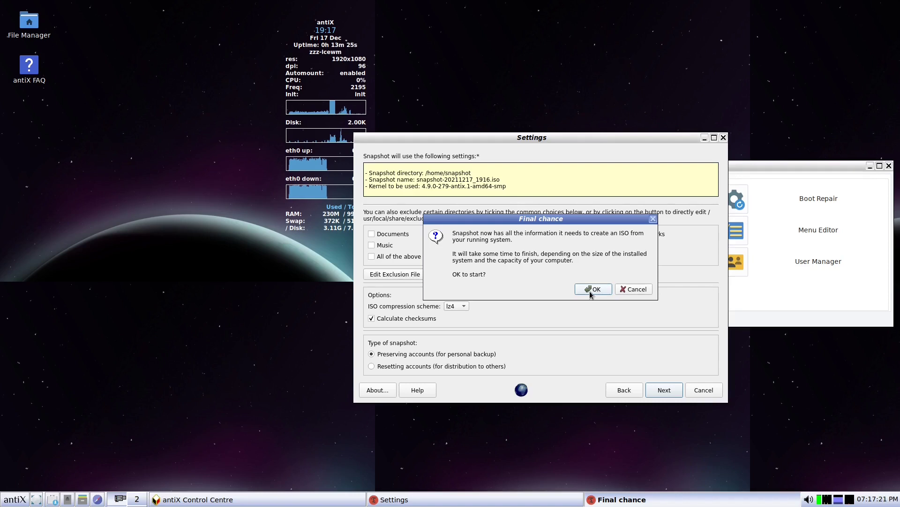
{"action": "left_click", "coordinate": [641, 289]}
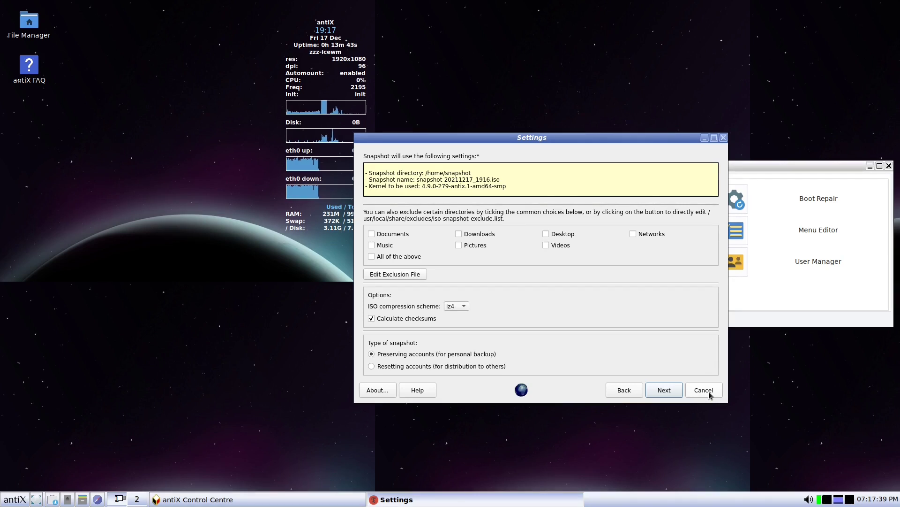
{"action": "left_click", "coordinate": [710, 394]}
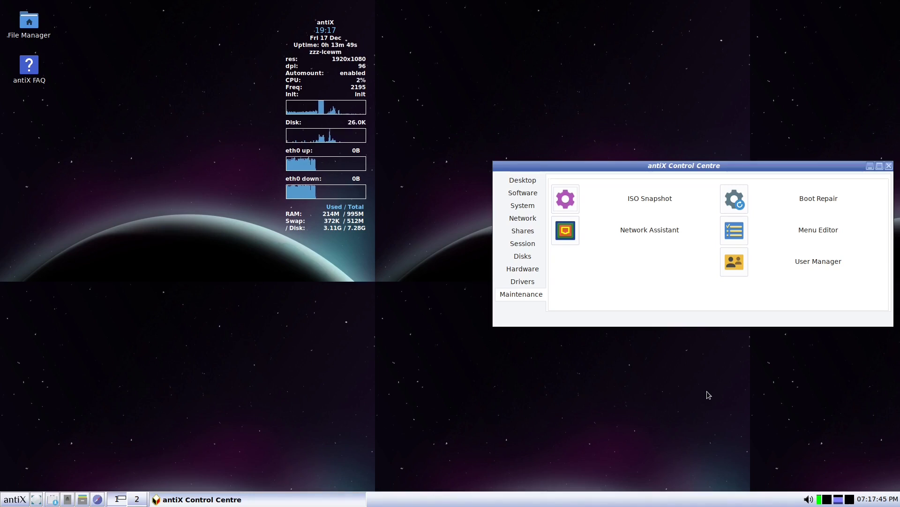
- Close the antiX Control Centre from its taskbar button menu
{"action": "left_click", "coordinate": [202, 499]}
{"action": "left_click", "coordinate": [204, 500]}
{"action": "right_click", "coordinate": [206, 500]}
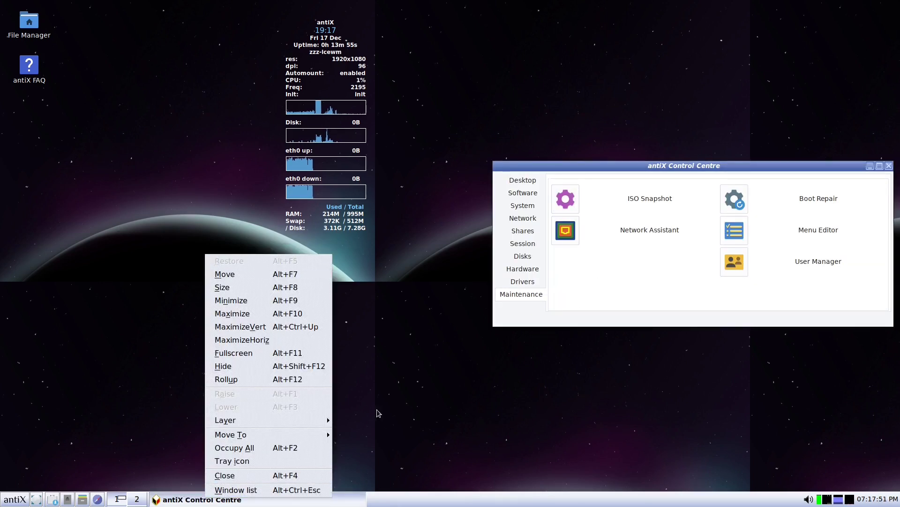
{"action": "left_click", "coordinate": [224, 475]}
- Launch Firefox from Applications > Internet and confirm About Firefox shows version 95.0 (64-bit)
{"action": "right_click", "coordinate": [98, 272]}
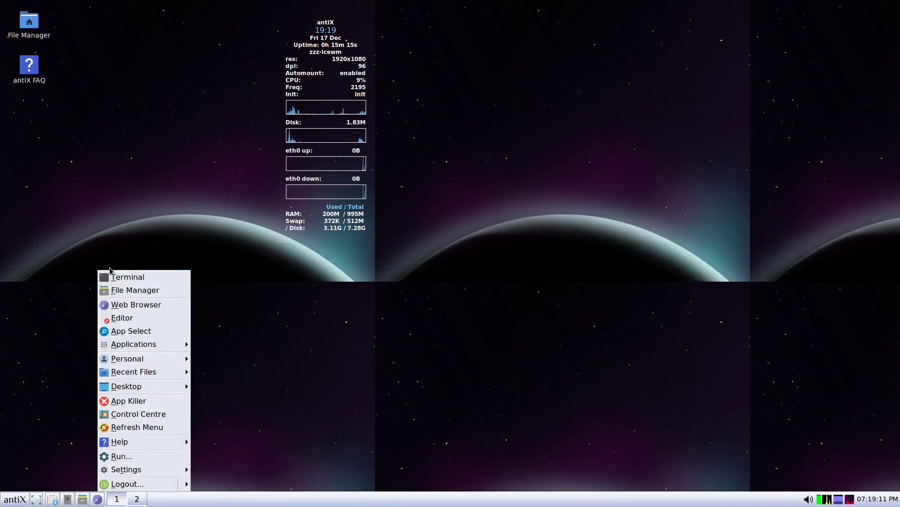
{"action": "mouse_move", "coordinate": [160, 344]}
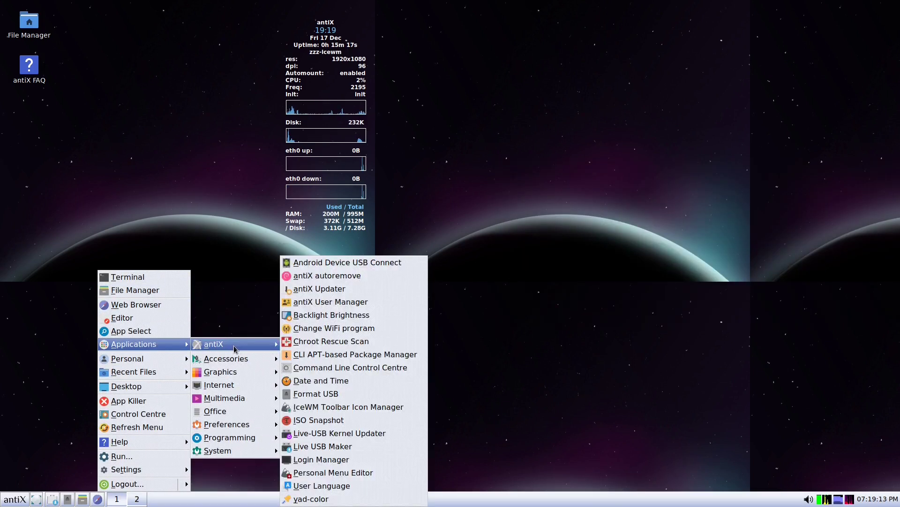
{"action": "mouse_move", "coordinate": [238, 387]}
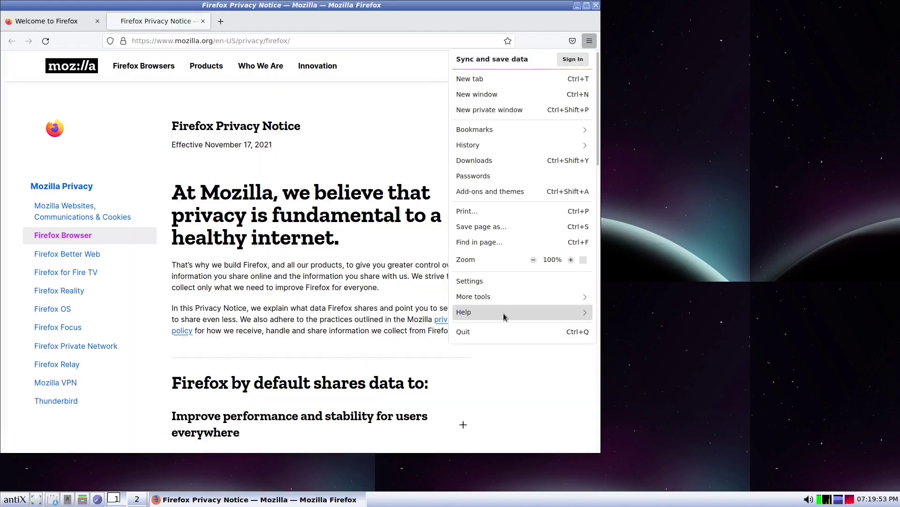
{"action": "left_click", "coordinate": [504, 317]}
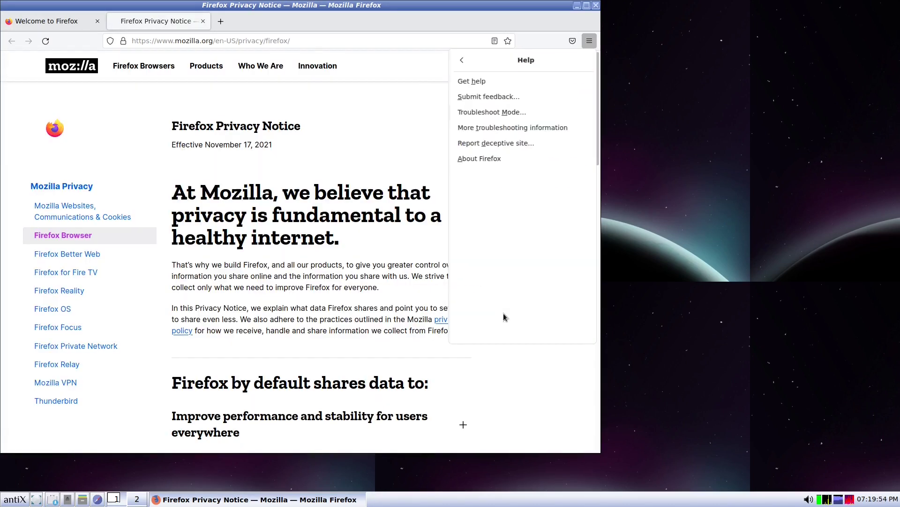
{"action": "left_click", "coordinate": [492, 160]}
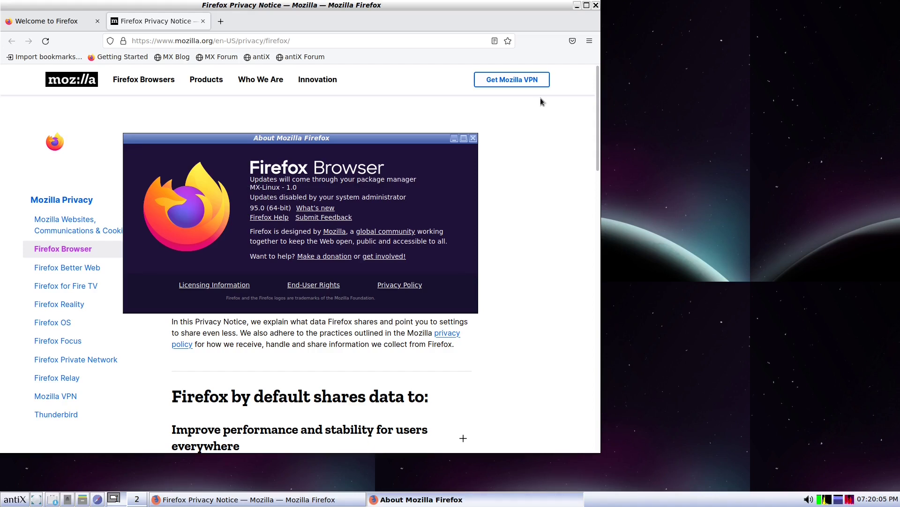
{"action": "left_click", "coordinate": [472, 138]}
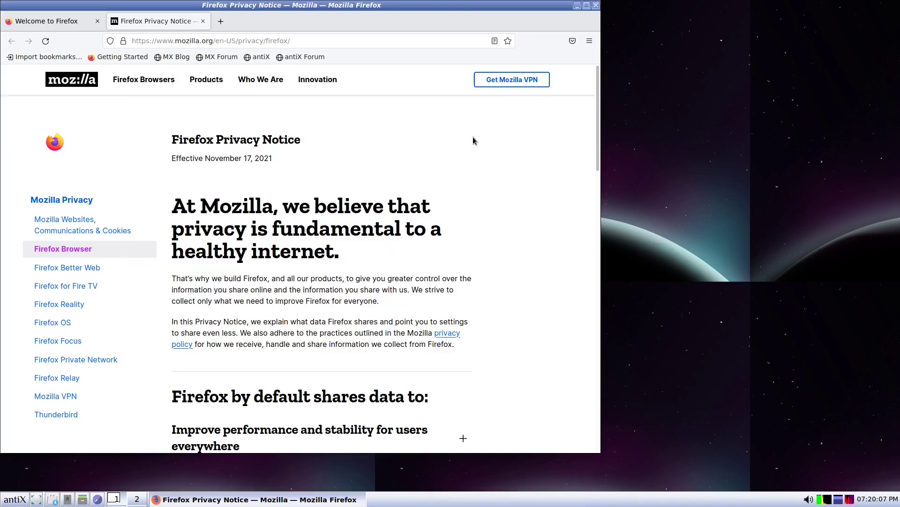
- Close Firefox, browse the antiX, Internet, Preferences and System application submenus, then pick ROX Filer
{"action": "left_click", "coordinate": [595, 5]}
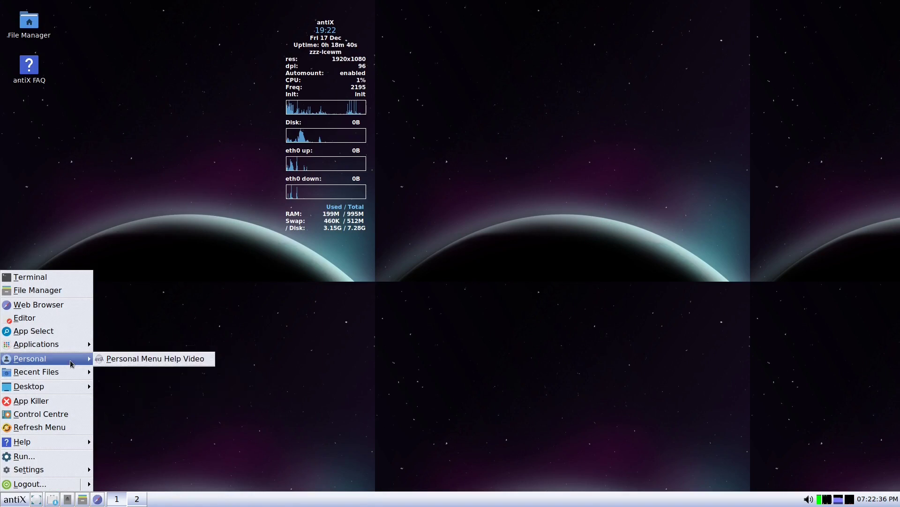
{"action": "mouse_move", "coordinate": [73, 349]}
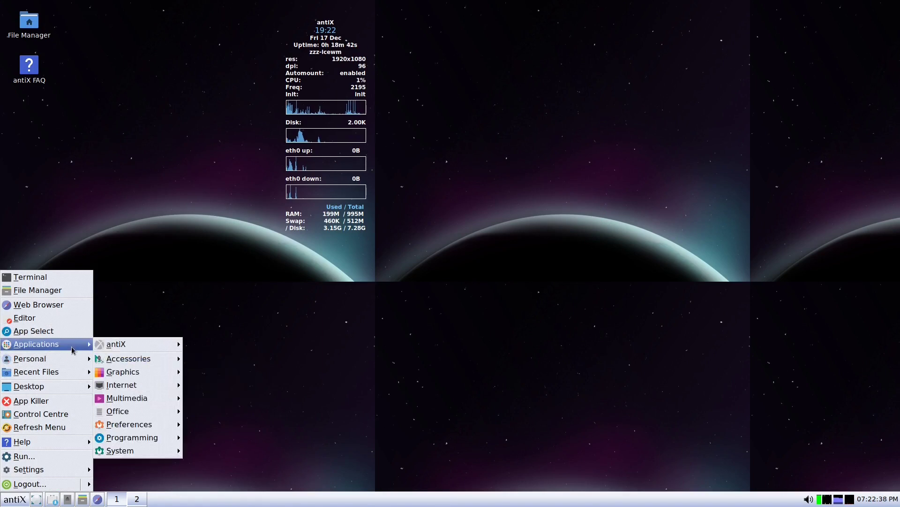
{"action": "mouse_move", "coordinate": [135, 349]}
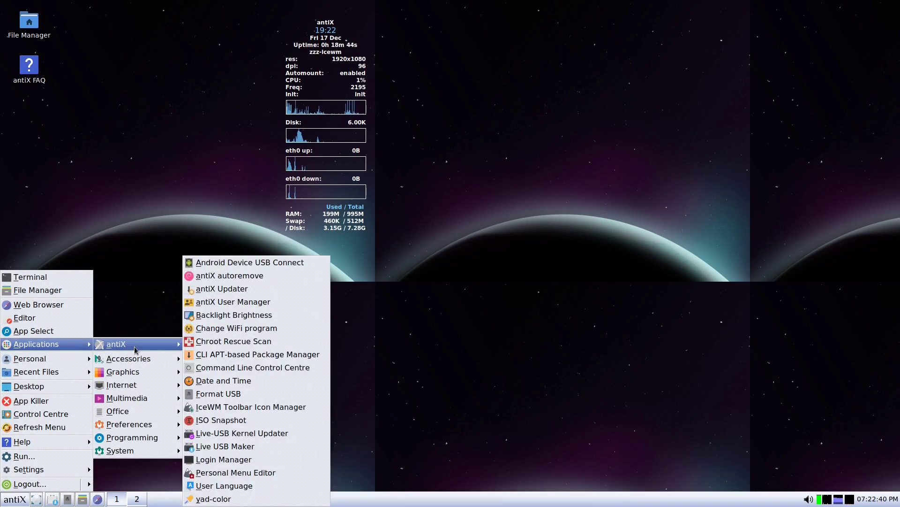
{"action": "mouse_move", "coordinate": [142, 391]}
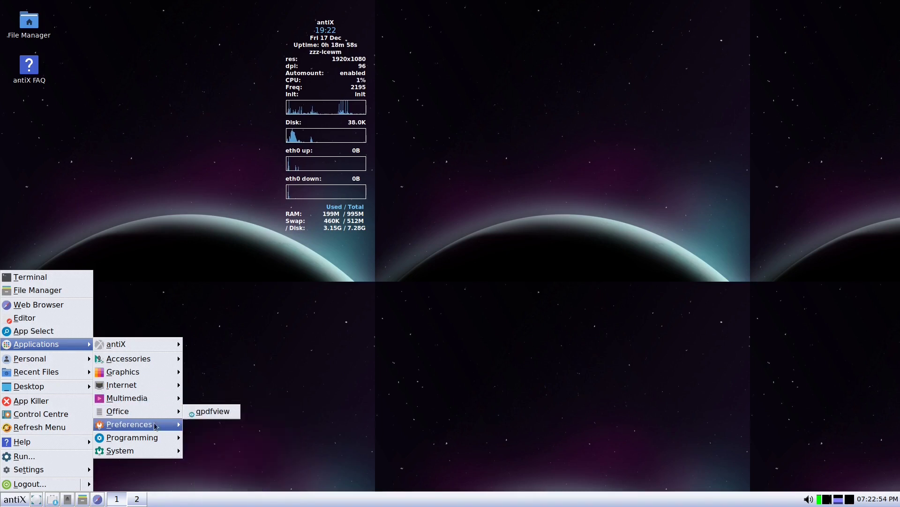
{"action": "mouse_move", "coordinate": [148, 428]}
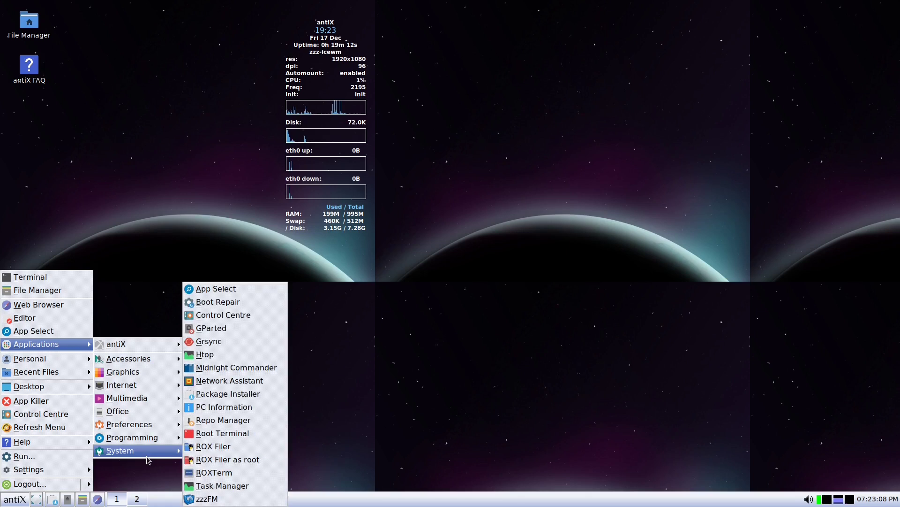
{"action": "left_click", "coordinate": [231, 448]}
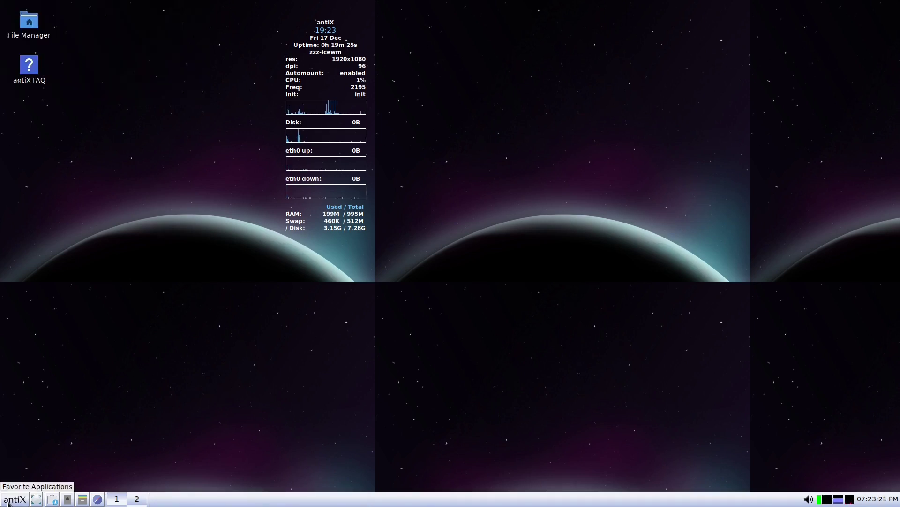
{"action": "left_click", "coordinate": [9, 502]}
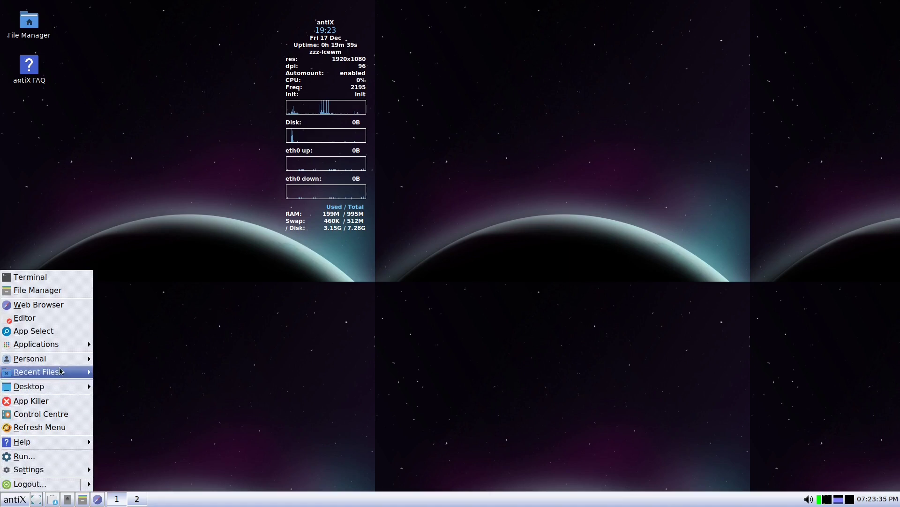
{"action": "left_click", "coordinate": [322, 306]}
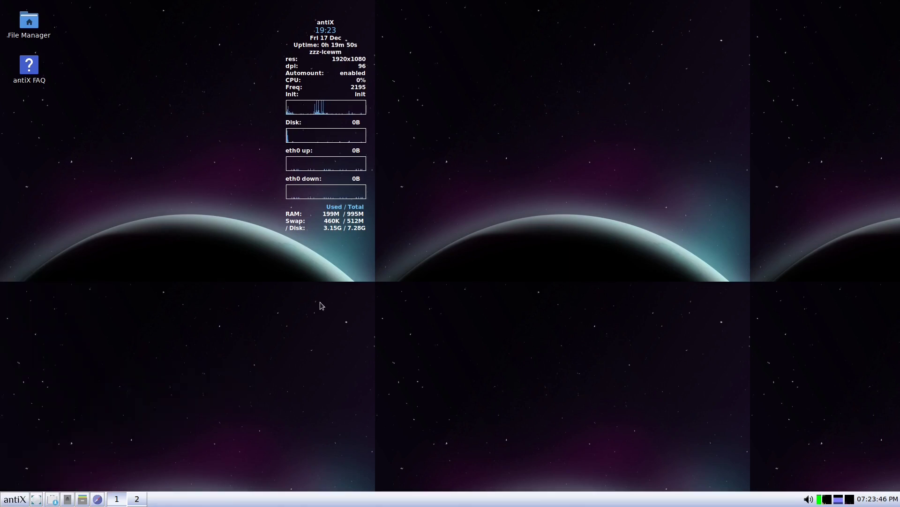